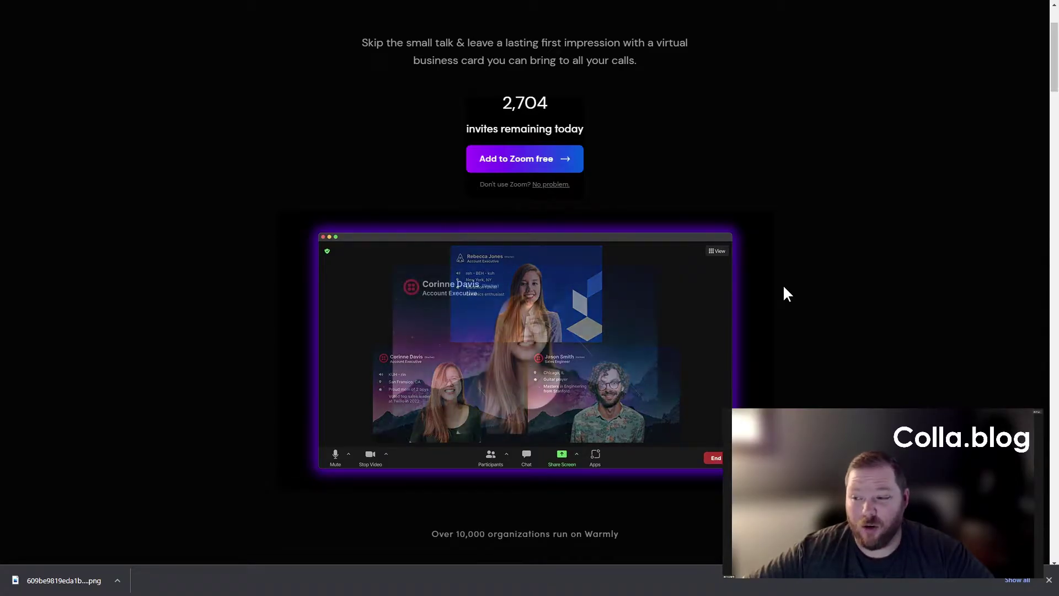
Look through the Warmly product page for its virtual business card features and example cards.
scroll(784, 287, down, 10)
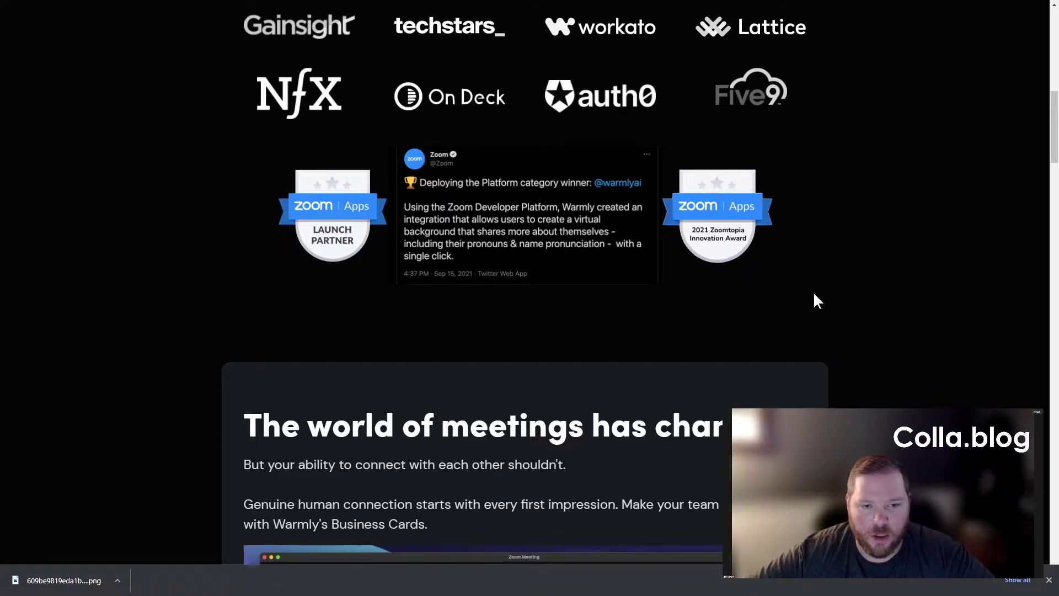
scroll(857, 299, down, 5)
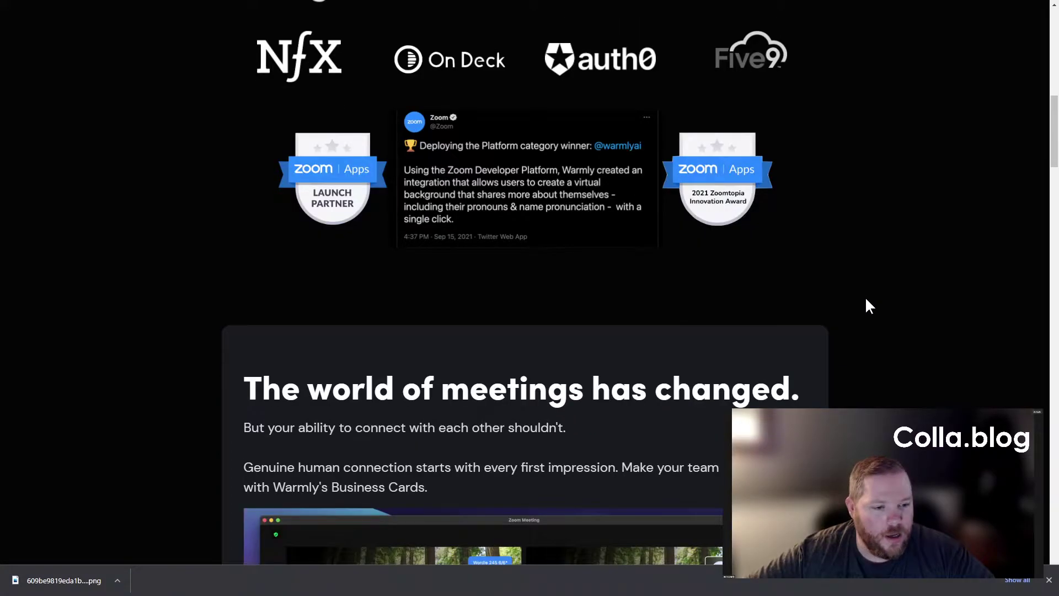
scroll(871, 302, down, 7)
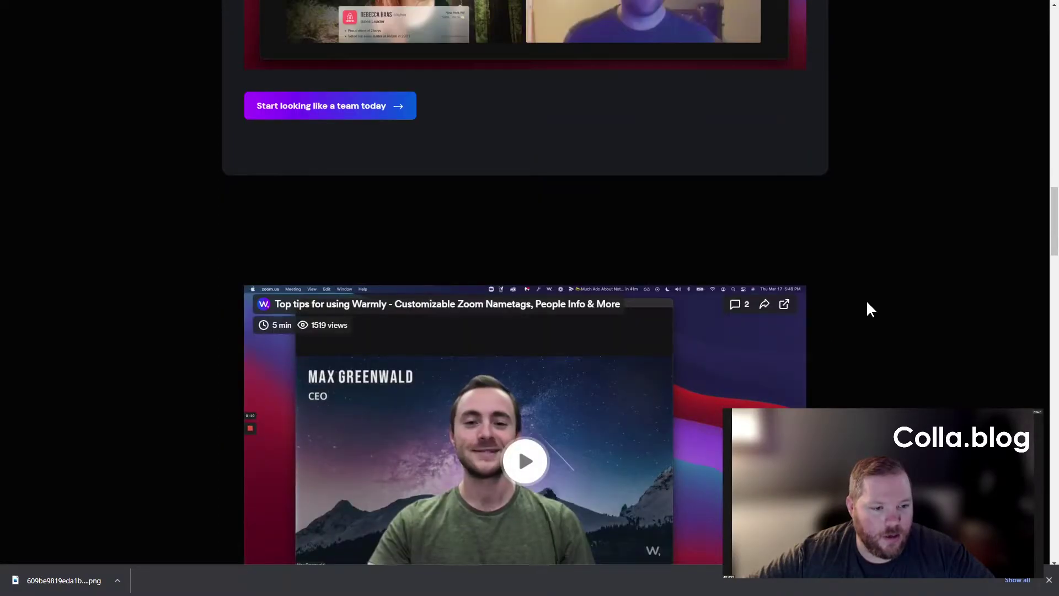
scroll(867, 304, down, 1)
scroll(865, 304, down, 2)
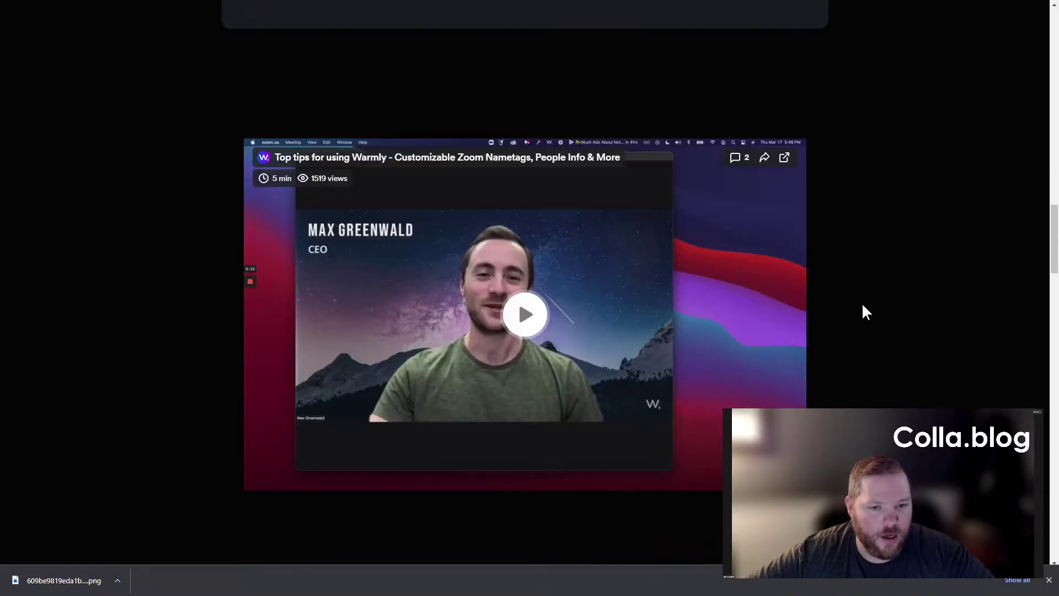
scroll(863, 304, down, 2)
scroll(865, 309, down, 3)
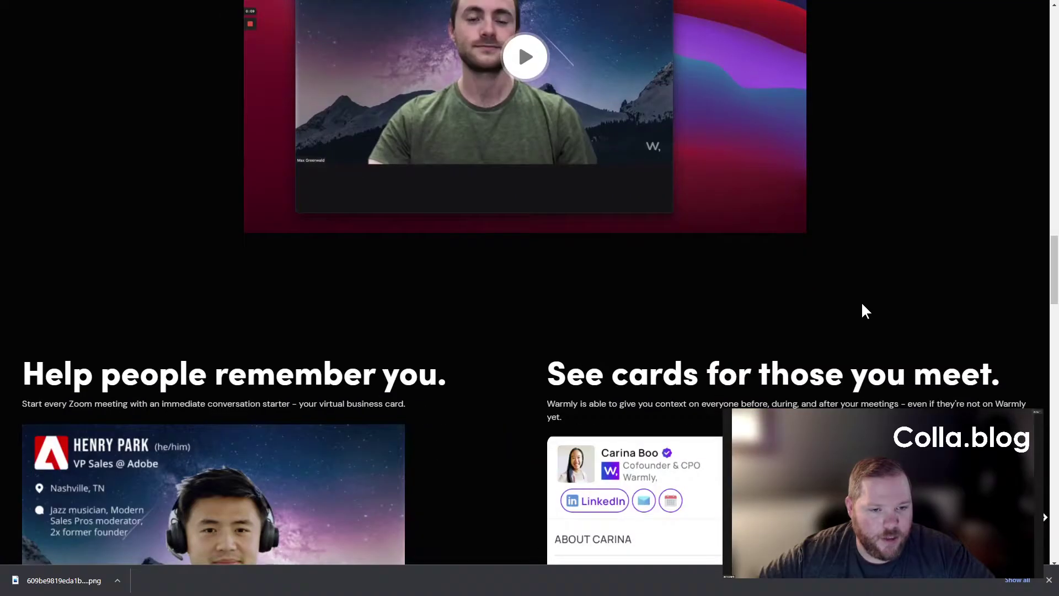
scroll(865, 310, down, 3)
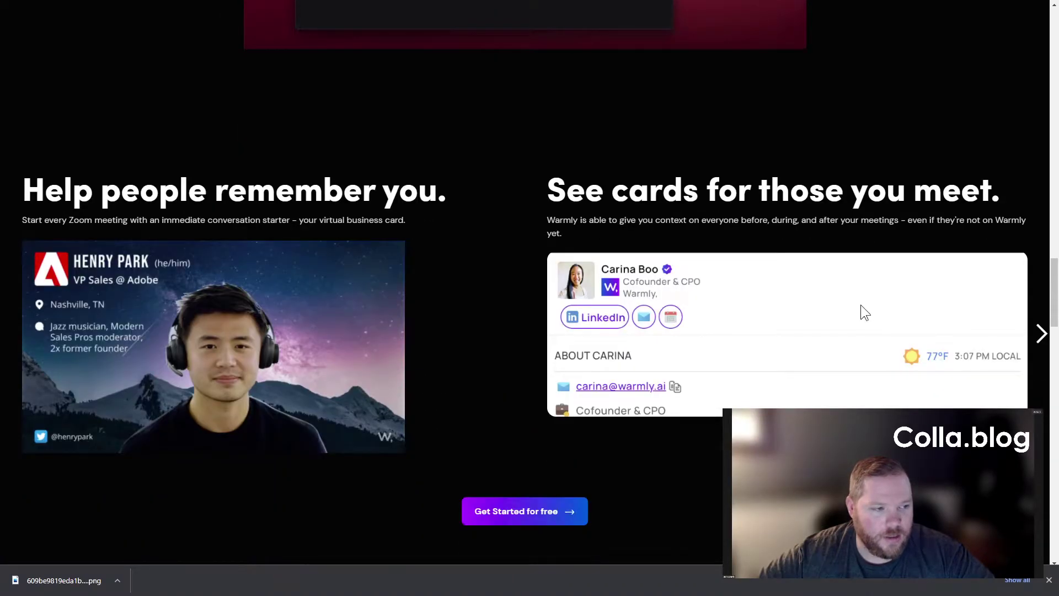
scroll(860, 305, down, 3)
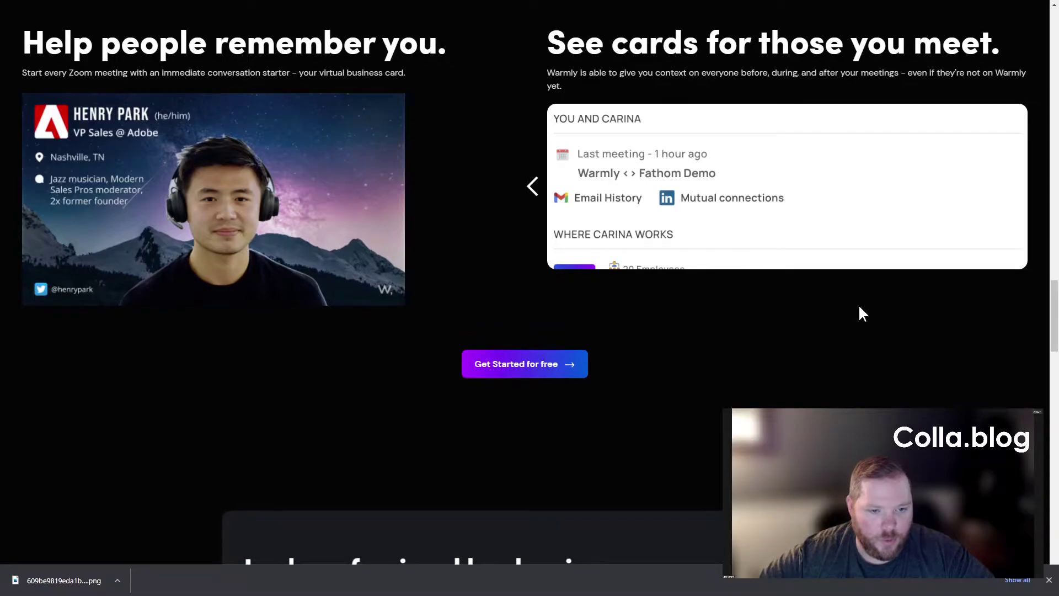
scroll(858, 303, down, 5)
scroll(861, 309, down, 3)
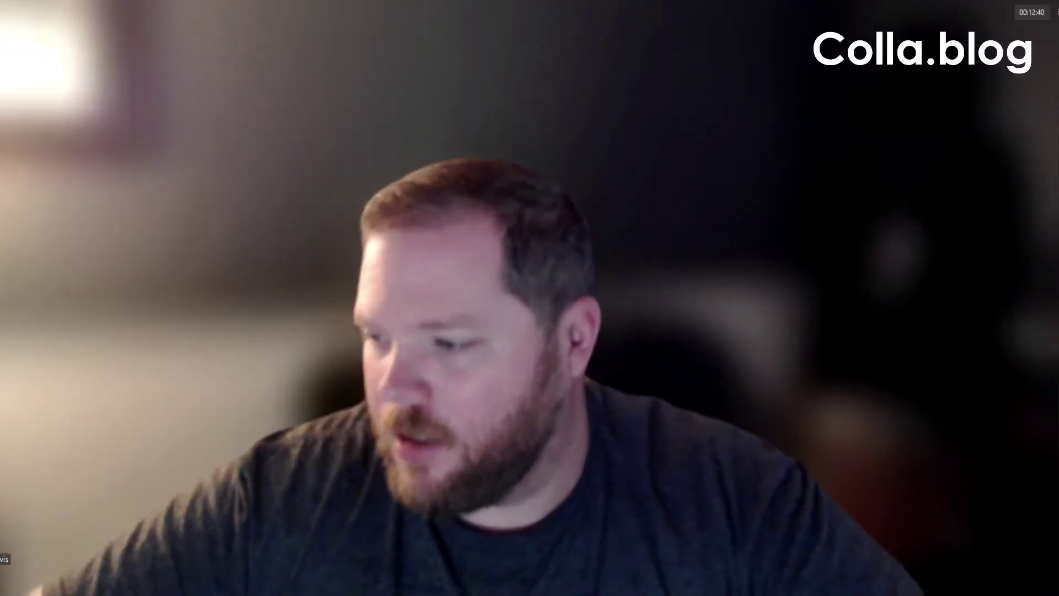
Switch to the Zoom meeting window.
click(796, 587)
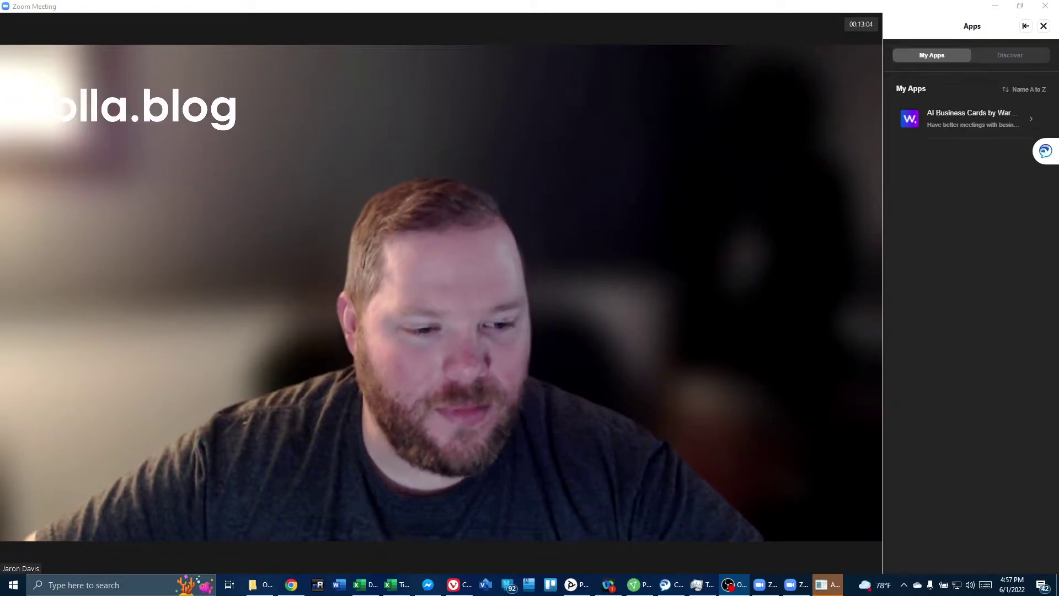
mouse_move(235, 211)
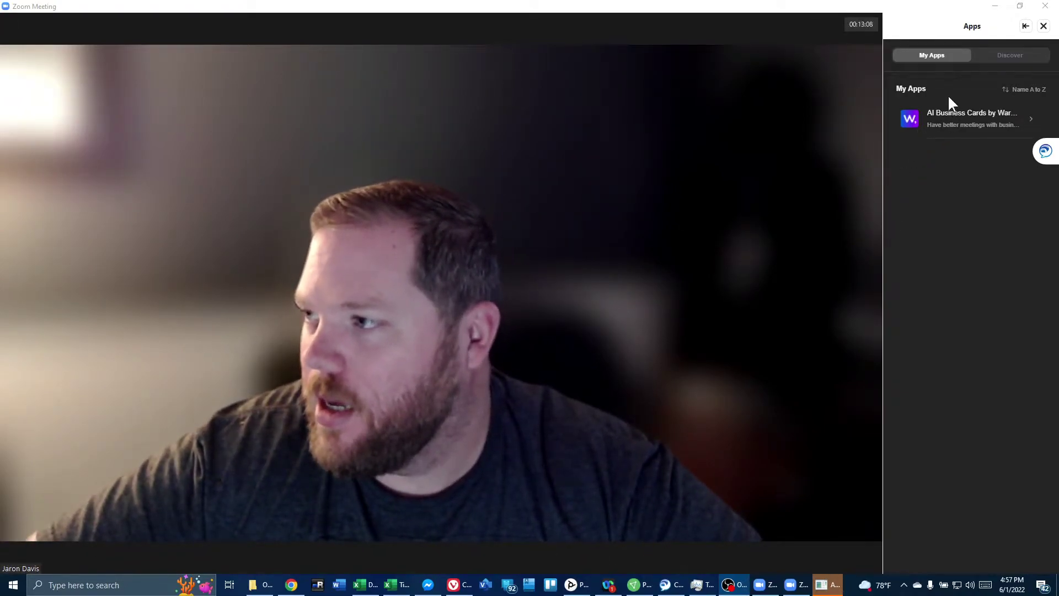
mouse_move(754, 423)
click(691, 554)
click(691, 553)
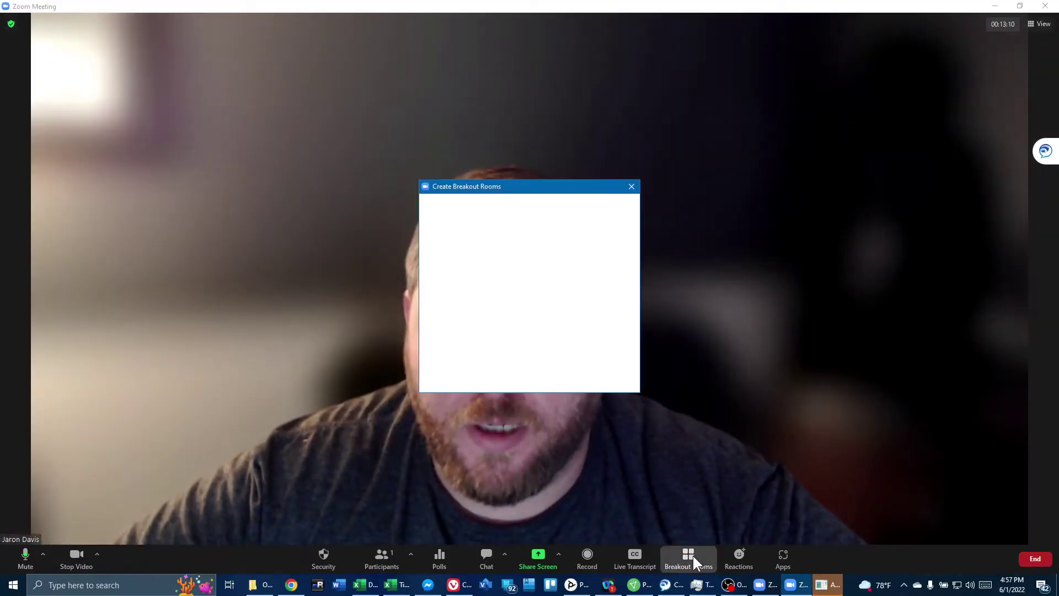
click(630, 187)
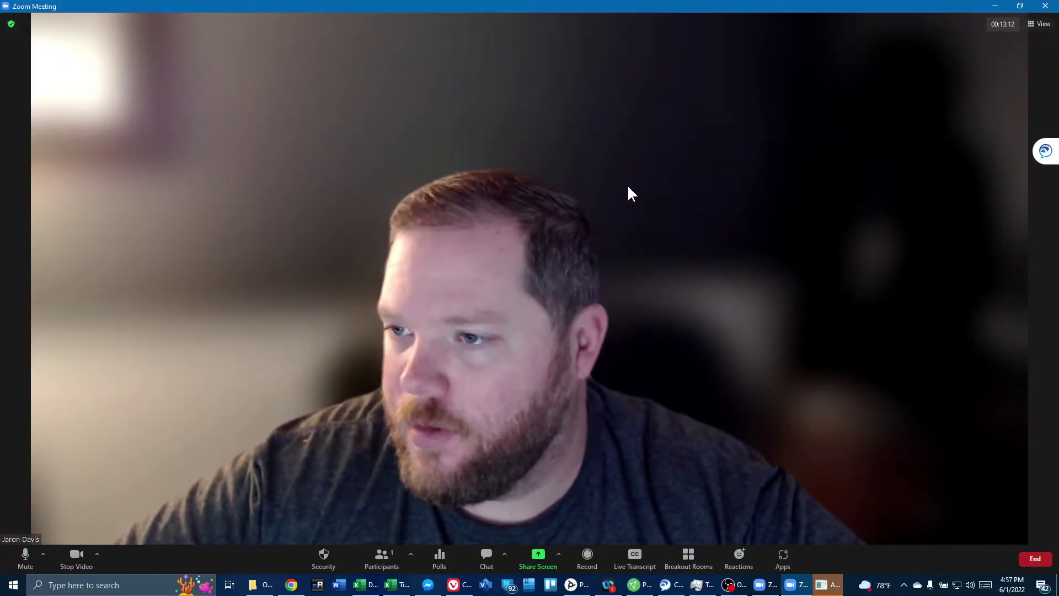
Open the AI Business Cards by Warmly app in the meeting and widen its pane to show the full settings.
click(780, 558)
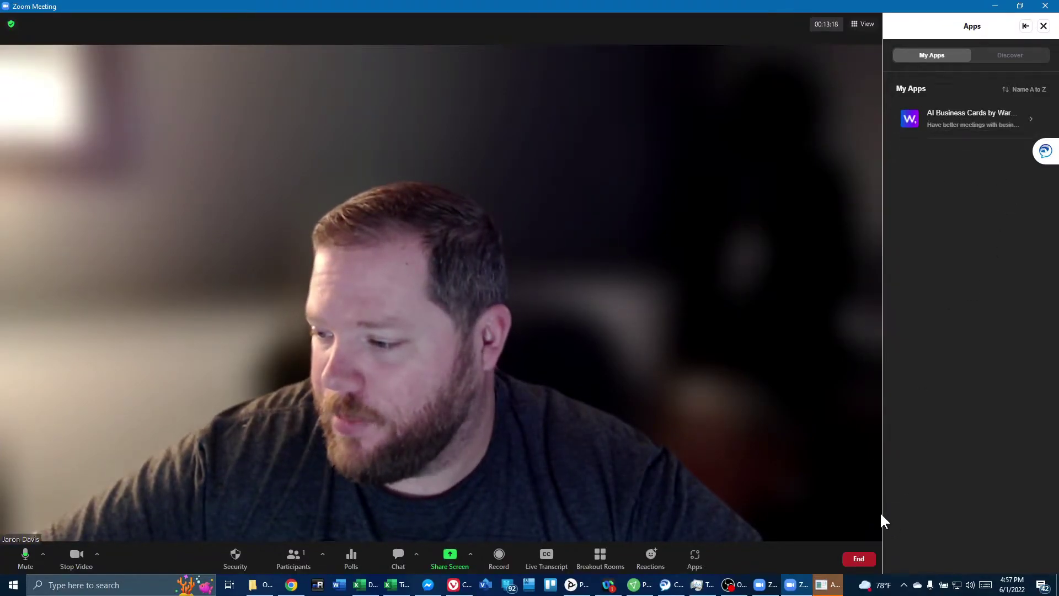
click(964, 120)
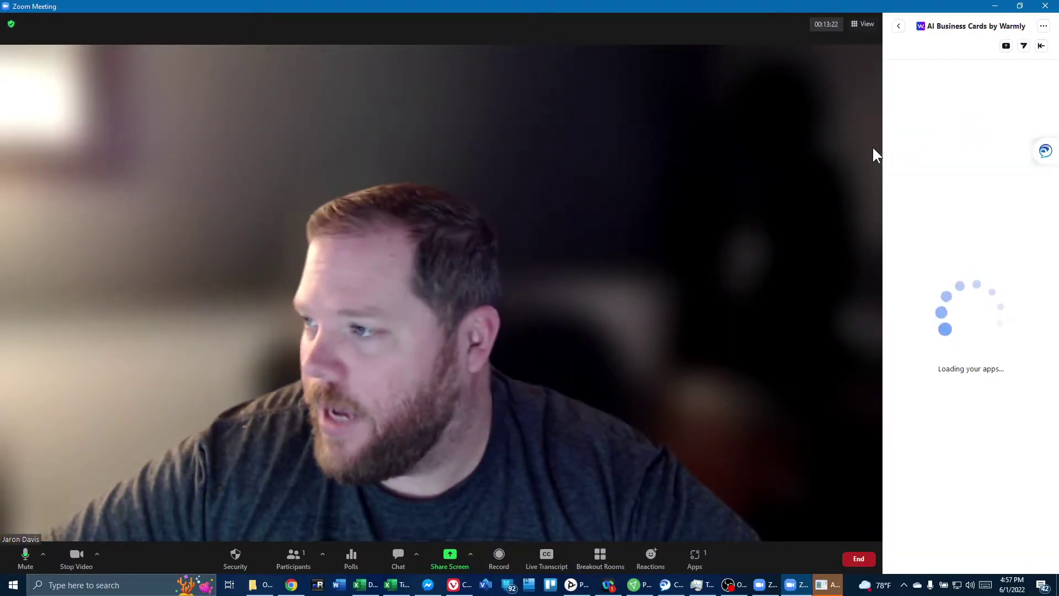
drag(880, 145, 656, 159)
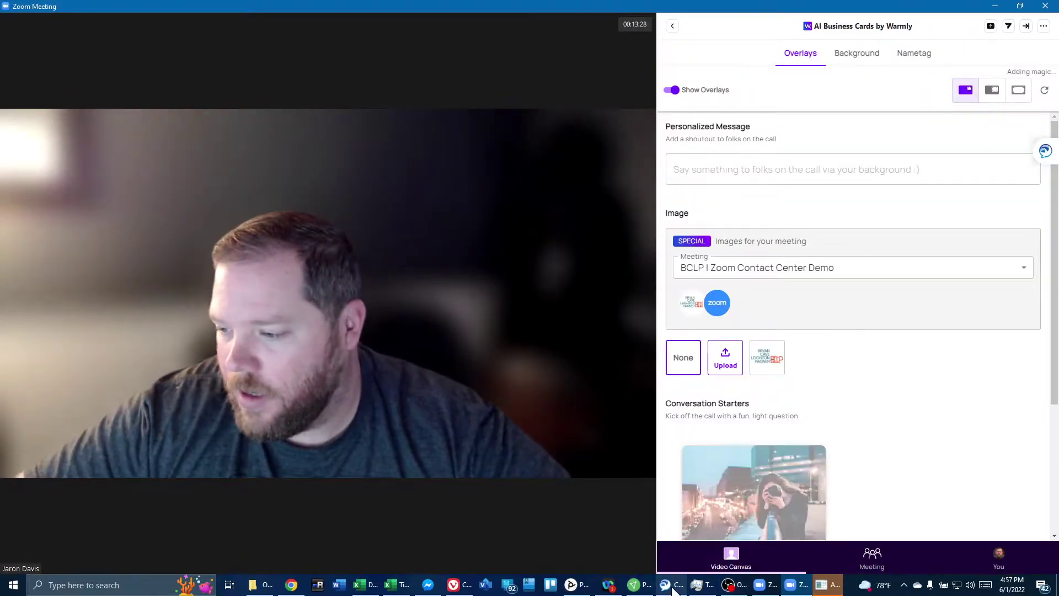
Close the Cisco Jabber window and move the floating widget away from the personalized message field.
right_click(669, 586)
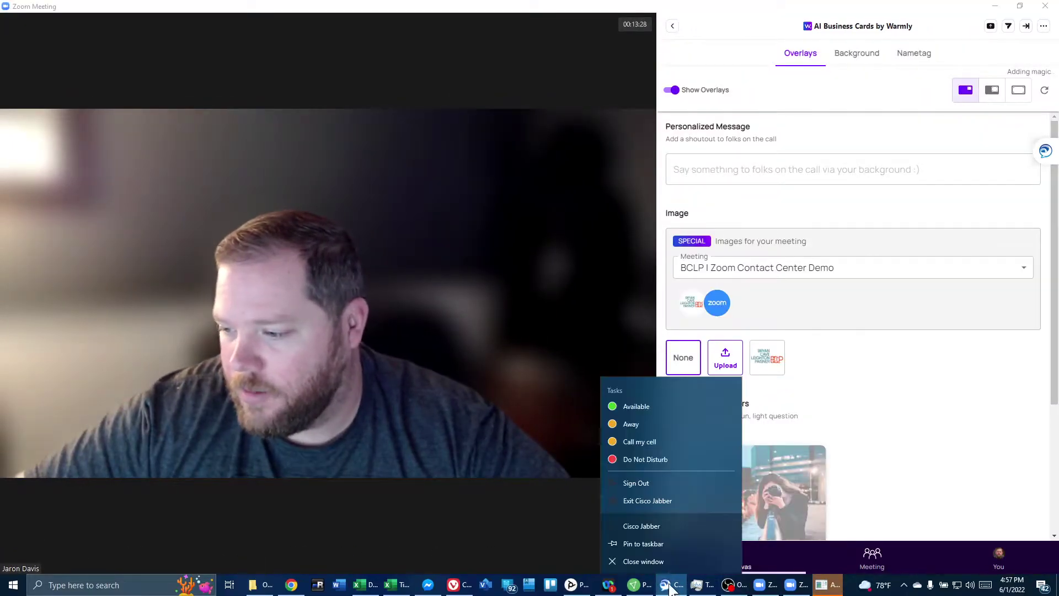
click(663, 560)
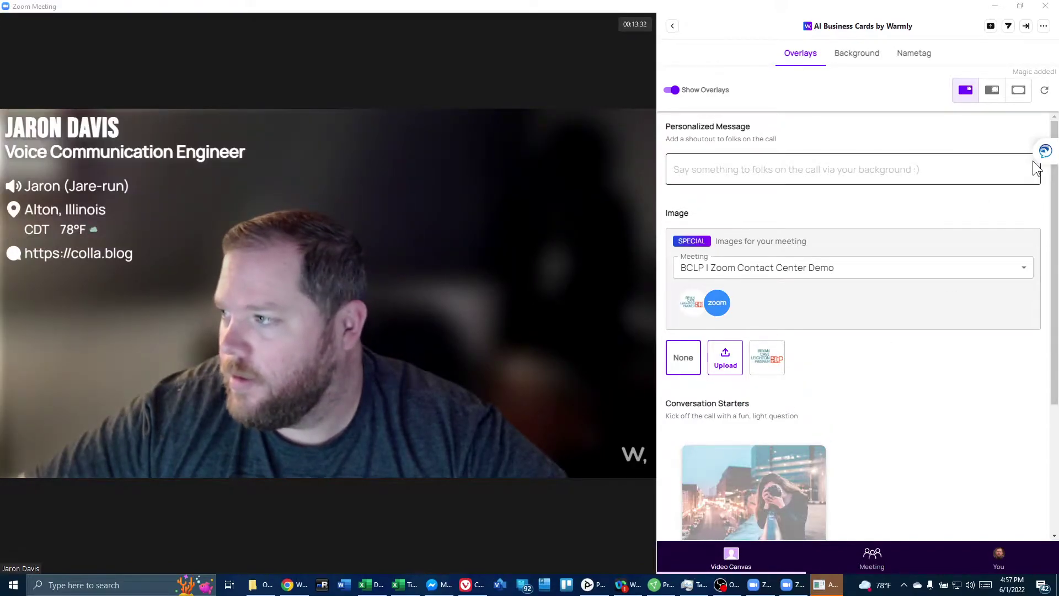
drag(1044, 154, 1036, 462)
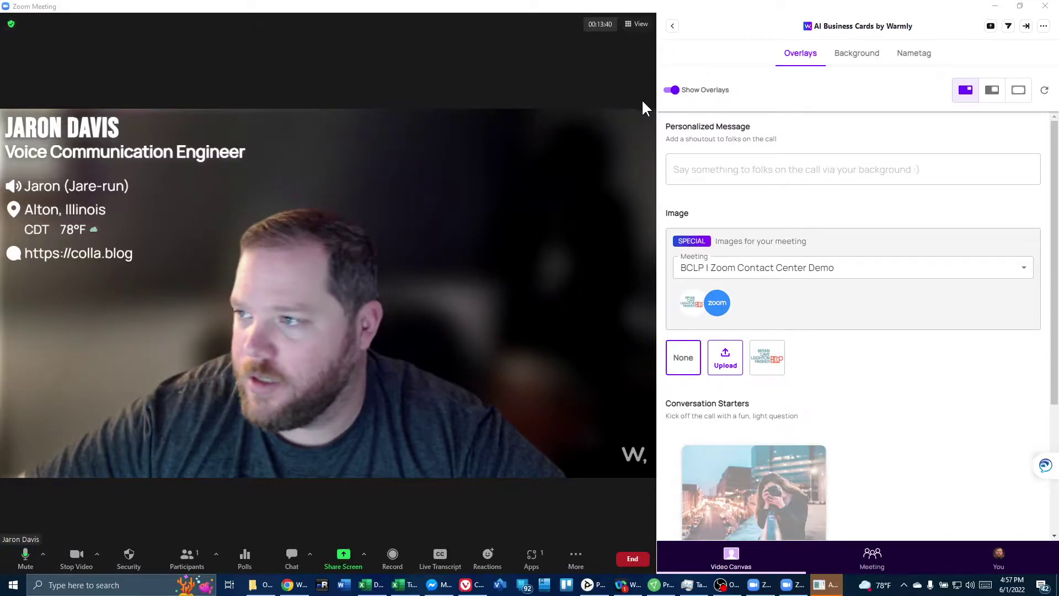
Add the personalized message "check me out at colla.blog" to the video overlay.
click(722, 170)
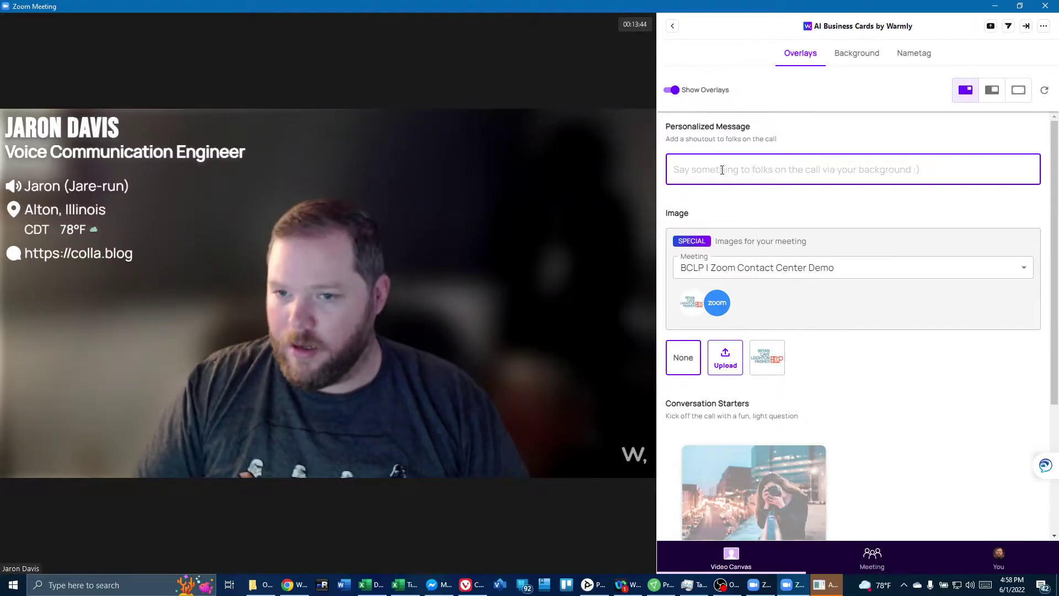
text(check me out at co)
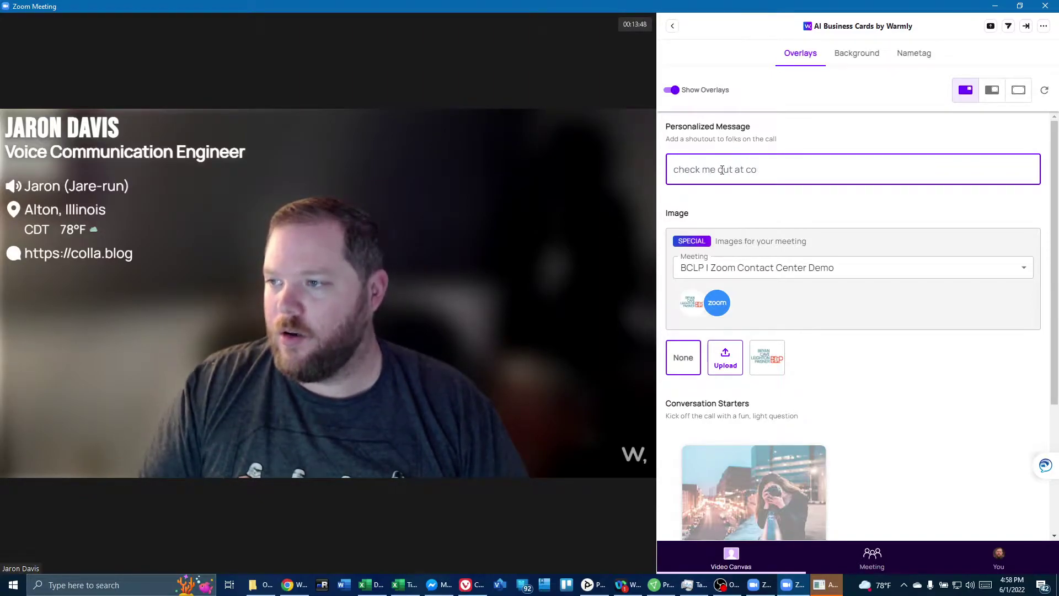
text(lla.blog)
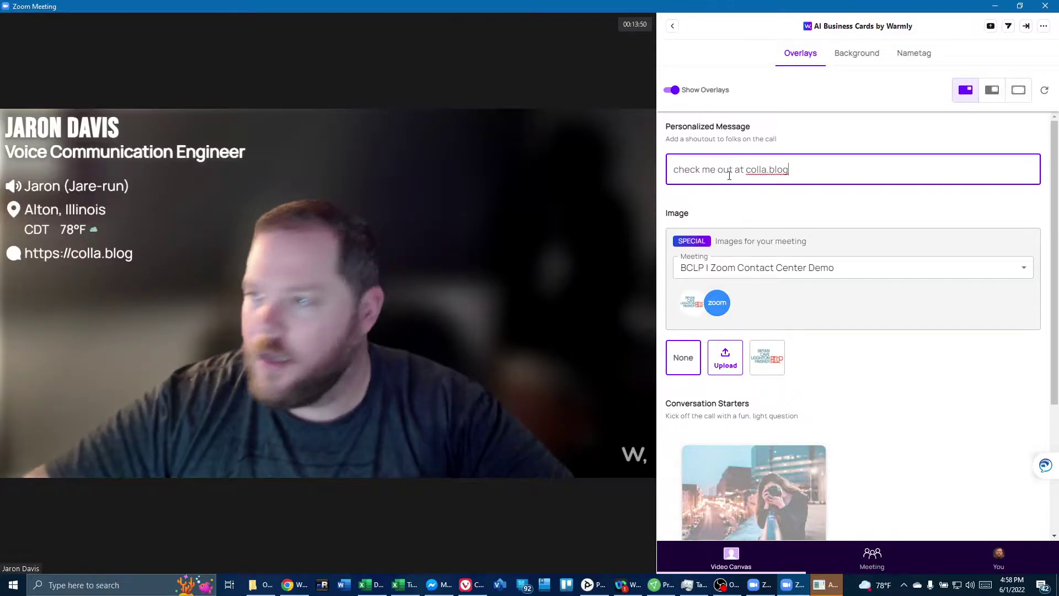
click(846, 213)
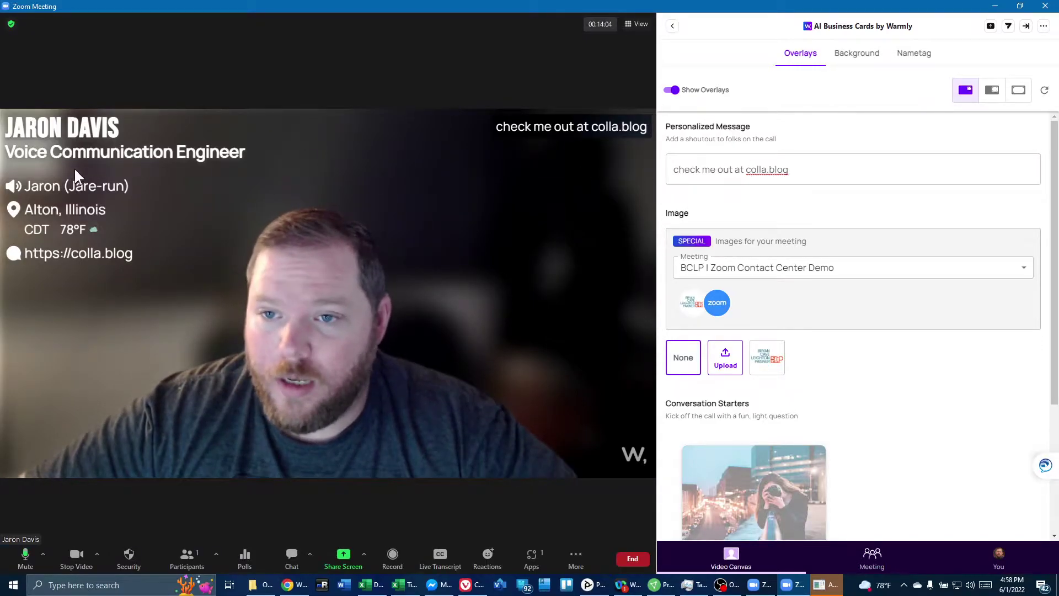
Delete the personalized message text from the video overlay.
click(745, 170)
drag(797, 165, 504, 182)
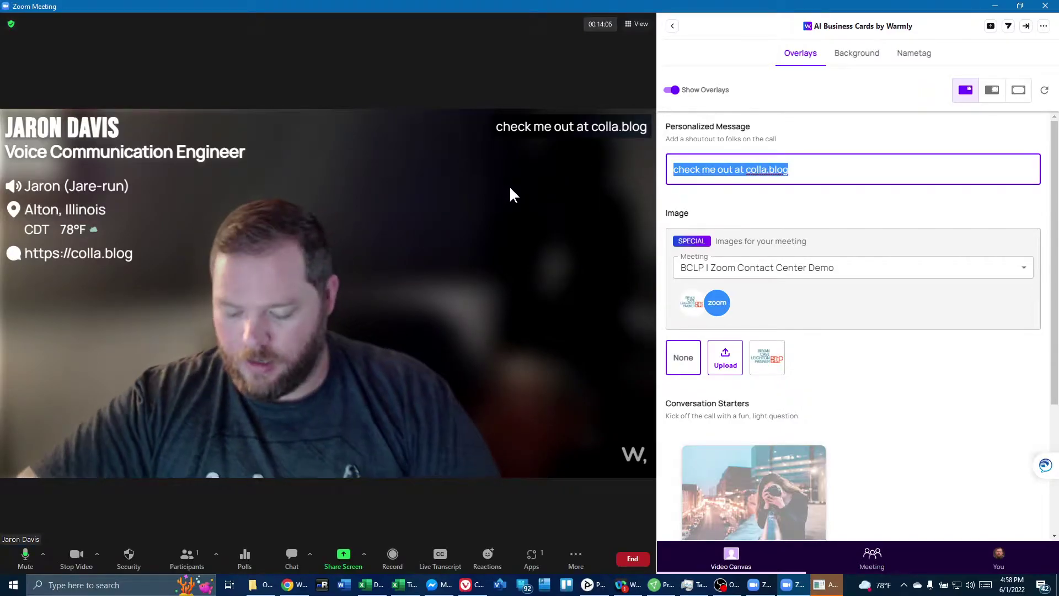
key(BackSpace)
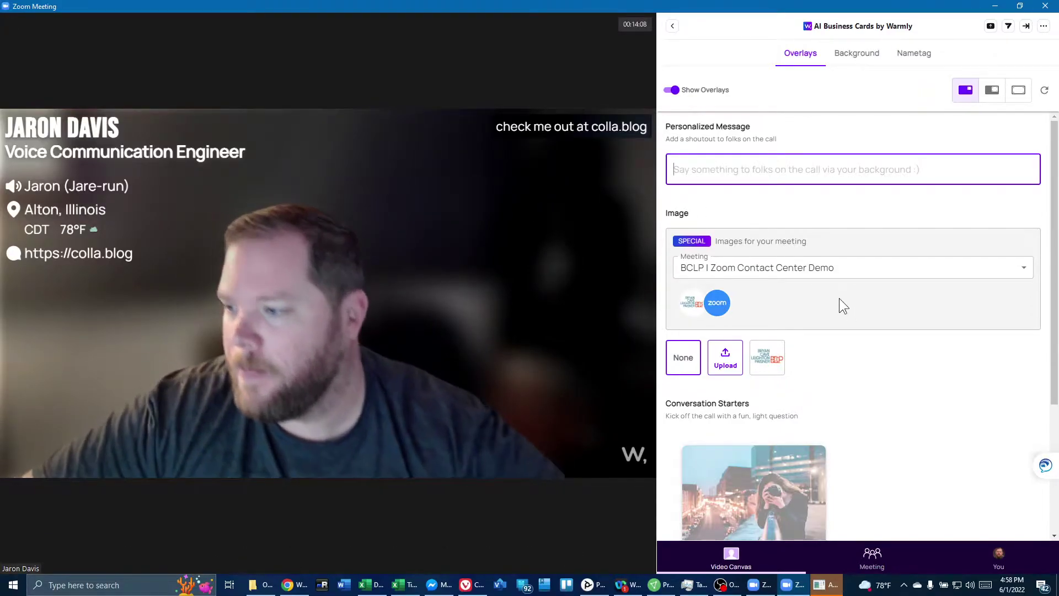
click(846, 397)
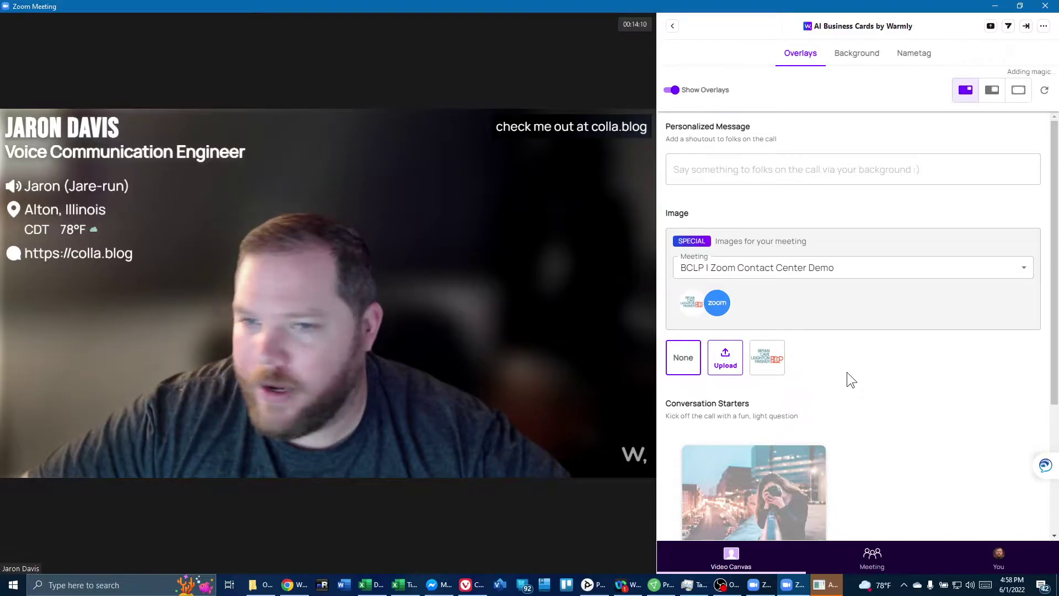
Add the Bryan Cave Leighton Paisner logo as overlay image, try the two larger layouts, and return to the small layout.
click(769, 357)
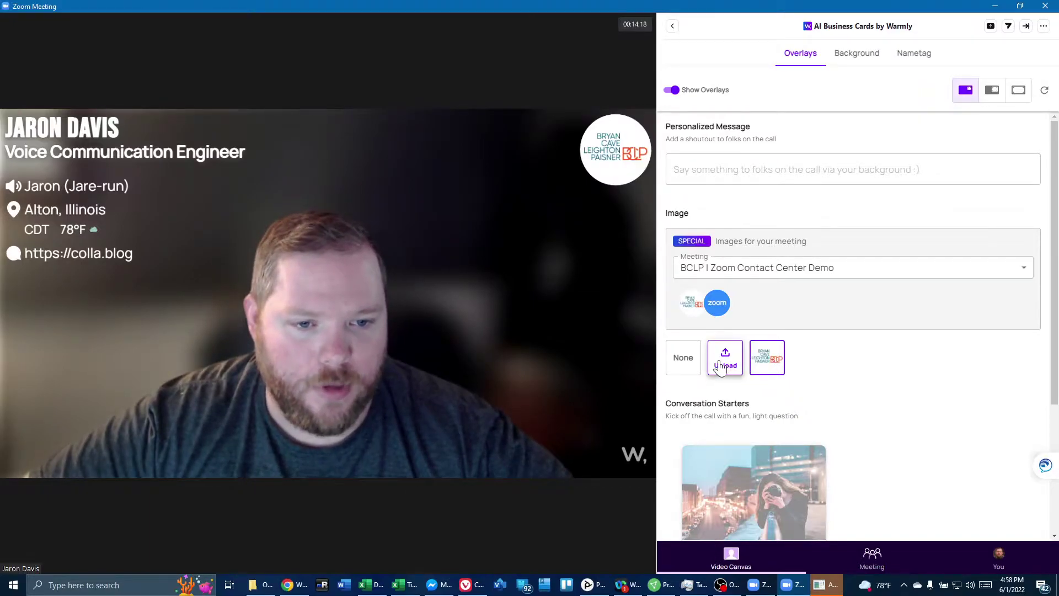
mouse_move(572, 353)
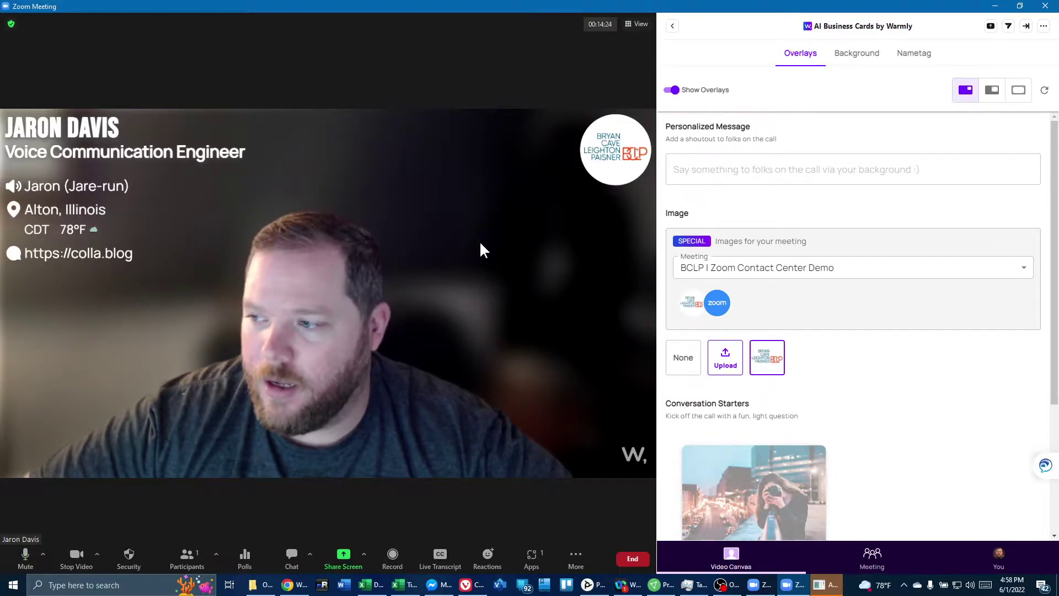
click(993, 98)
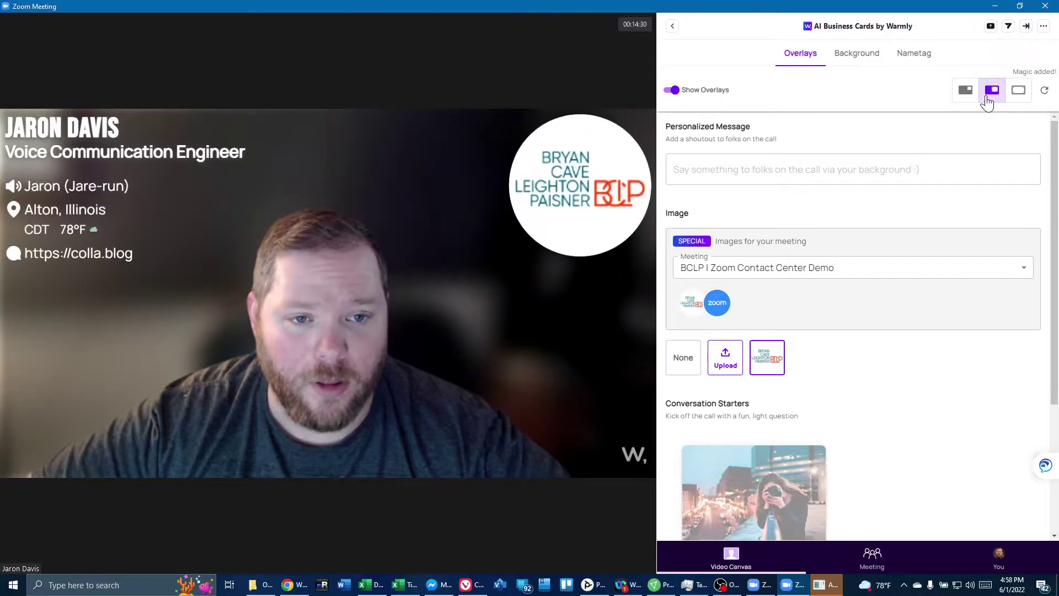
click(1018, 91)
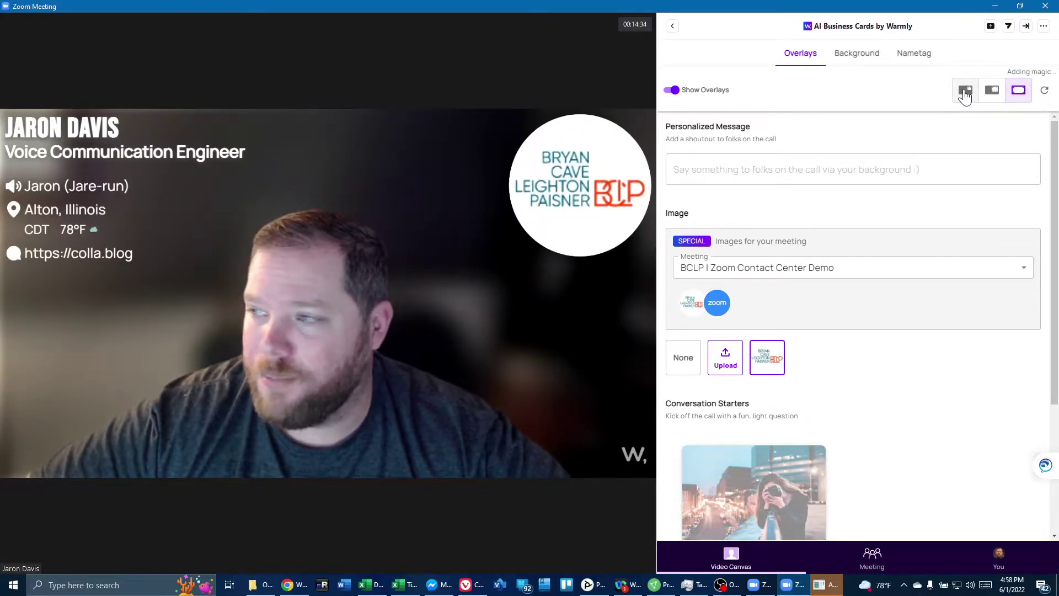
click(965, 92)
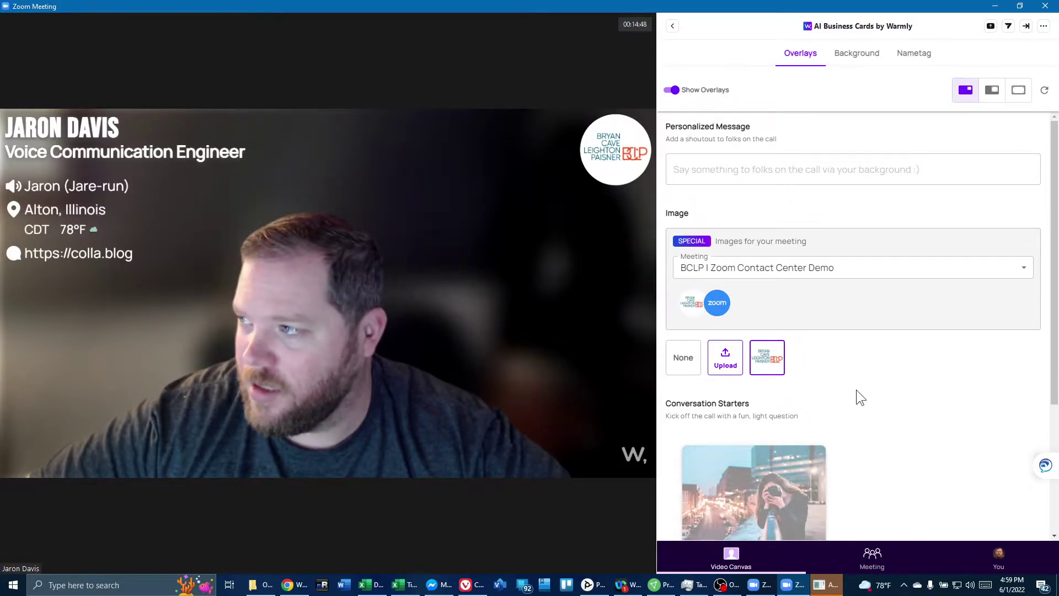
Apply the combined BCLP and Zoom logos for the BCLP | Zoom Contact Center Demo meeting as the overlay image.
scroll(853, 390, down, 3)
scroll(853, 390, up, 3)
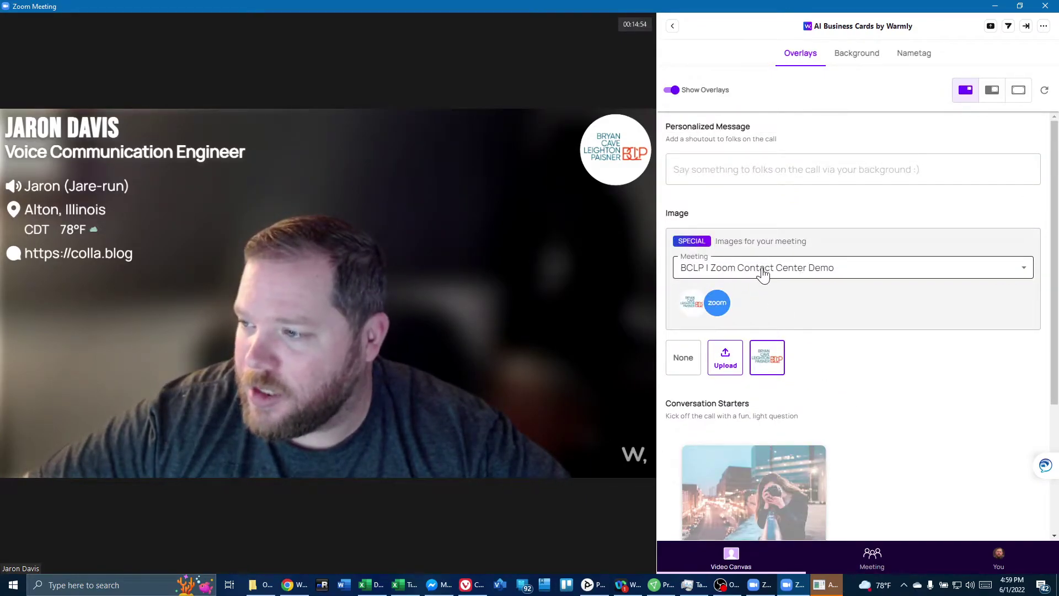
click(761, 271)
click(761, 269)
click(705, 312)
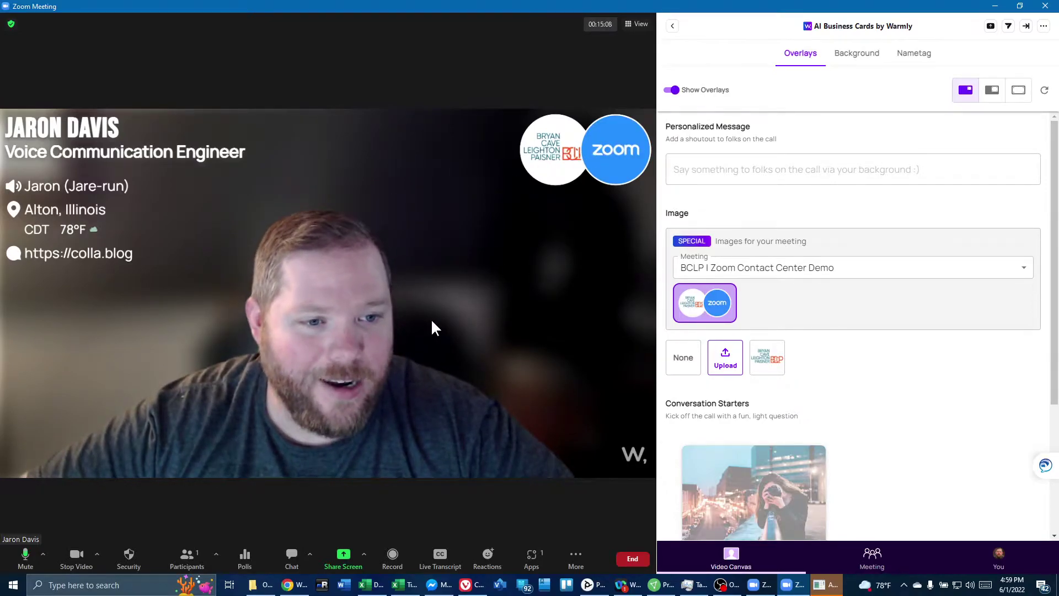
Set the overlay image to None and open the background settings.
click(751, 269)
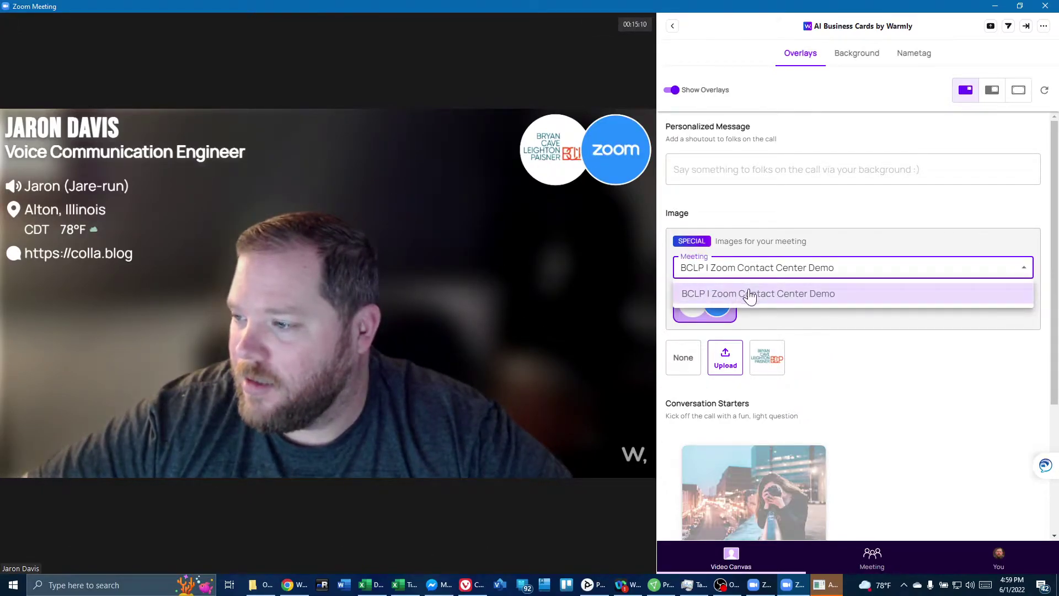
click(877, 380)
click(689, 363)
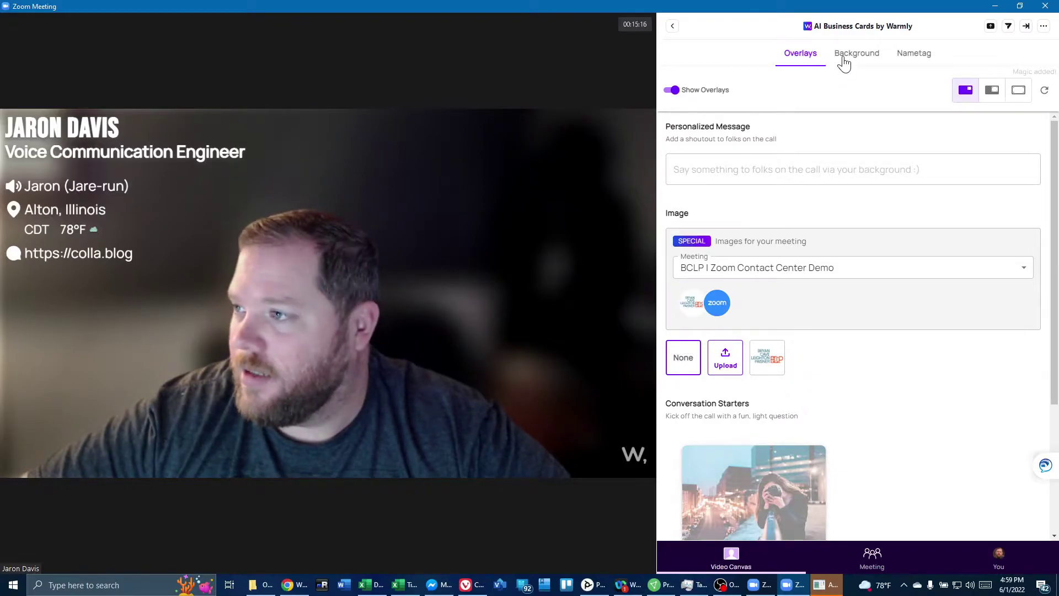
click(843, 59)
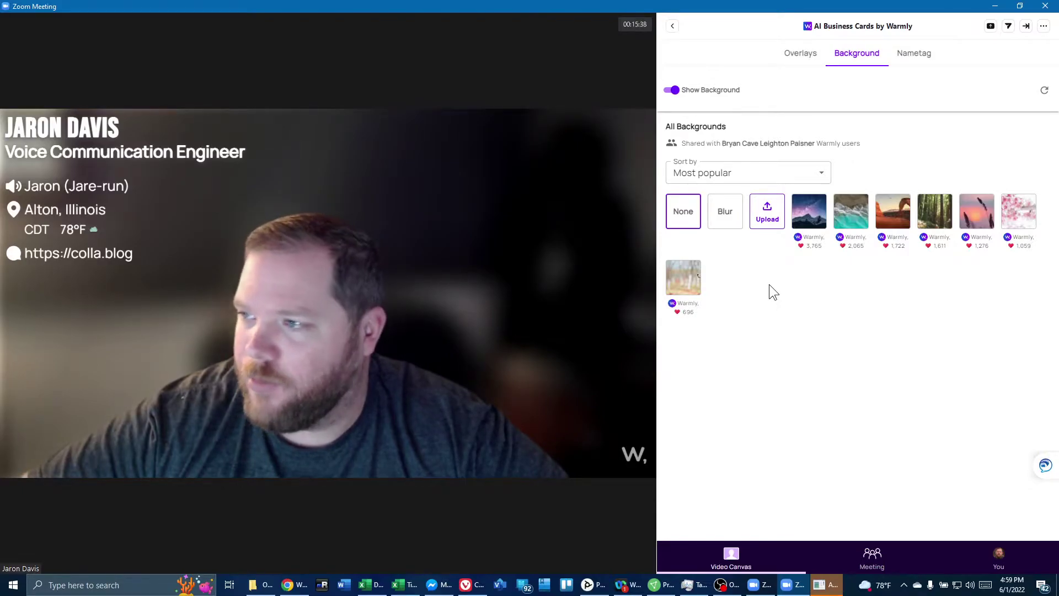
Apply the BCLP map image as the Zoom virtual background and move the settings window clear of the video.
mouse_move(468, 333)
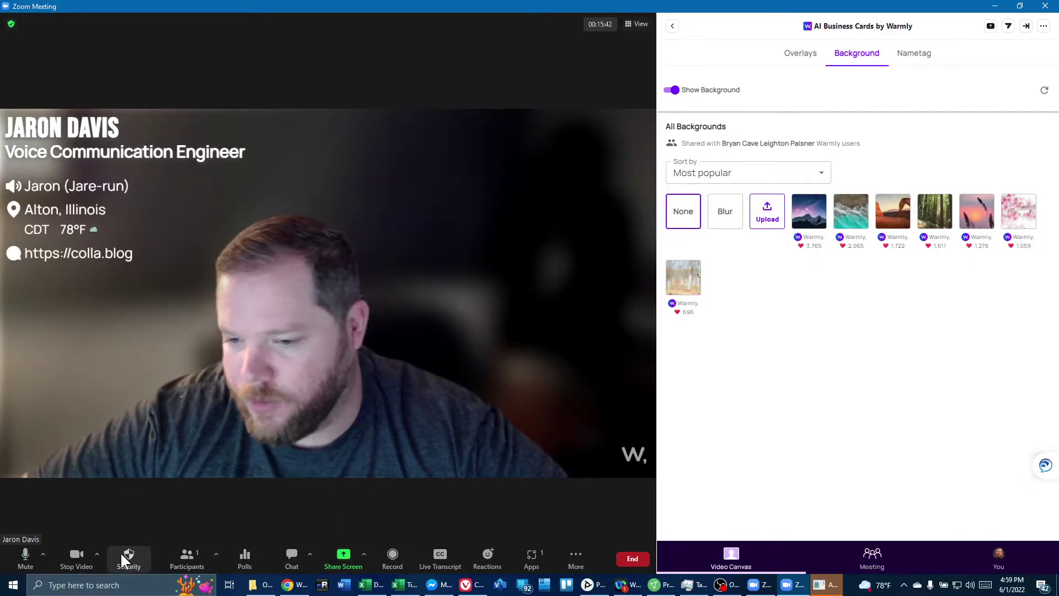
click(97, 554)
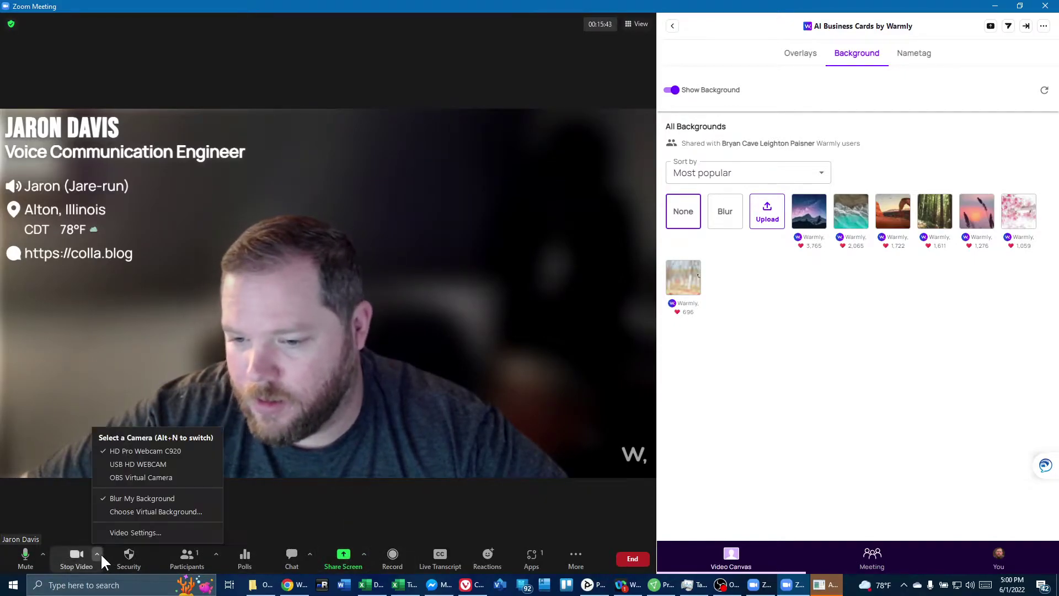
click(130, 511)
scroll(674, 363, down, 5)
click(556, 383)
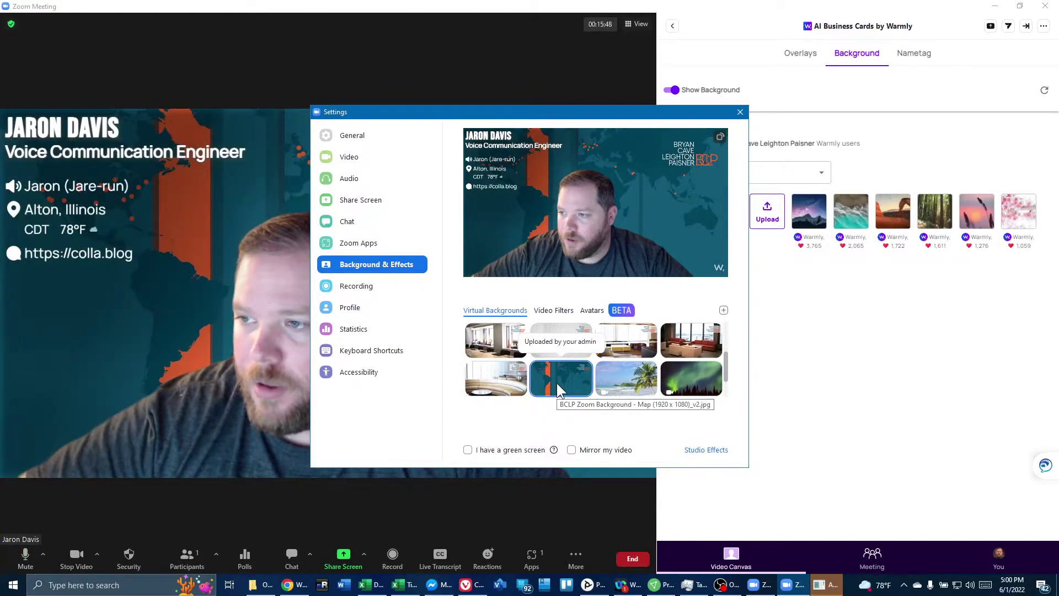
drag(615, 114, 880, 236)
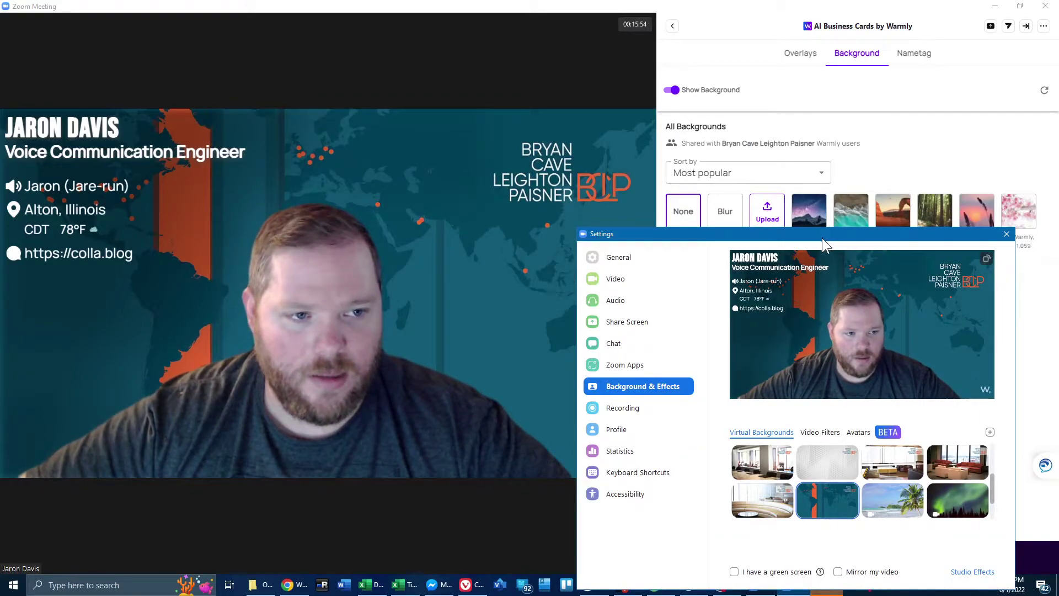
drag(905, 234, 777, 219)
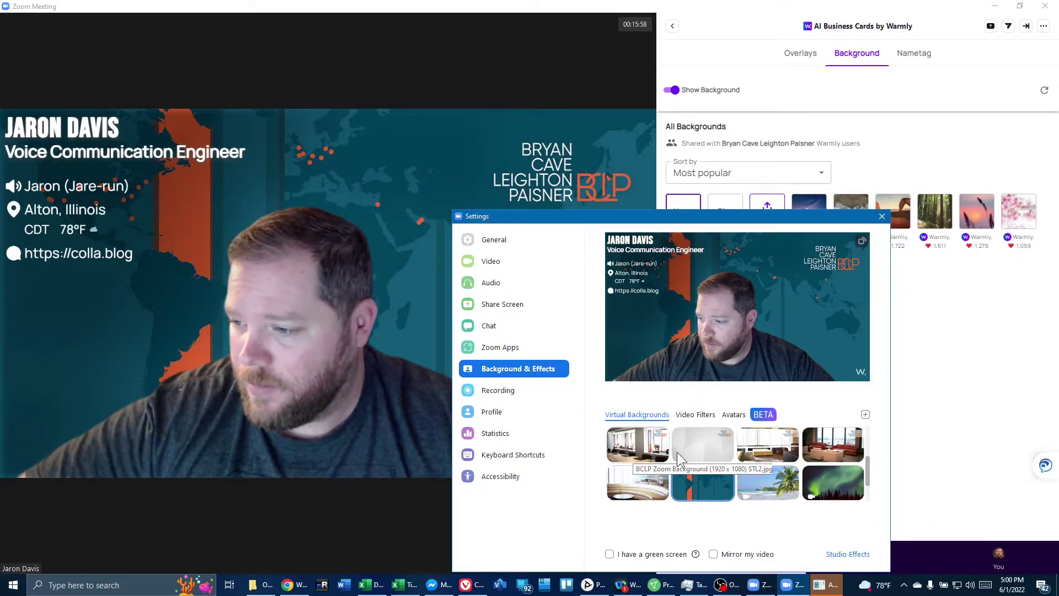
Set the virtual background back to Blur and close the Zoom settings.
scroll(661, 458, up, 2)
click(636, 436)
click(692, 441)
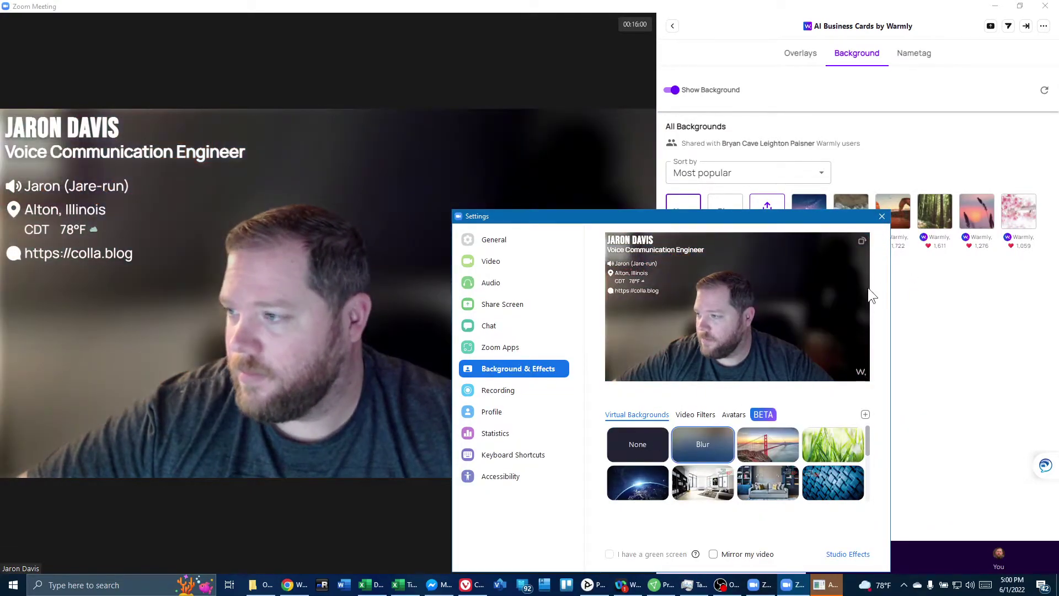
click(881, 216)
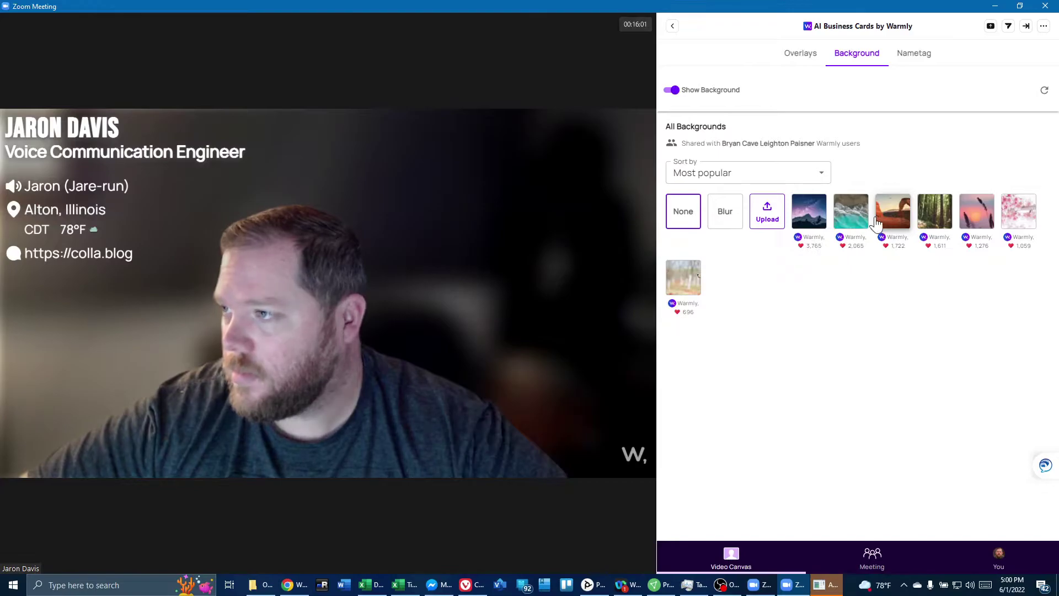
Open the nametag settings, try the bottom layout, and return the nametag to the side.
click(907, 61)
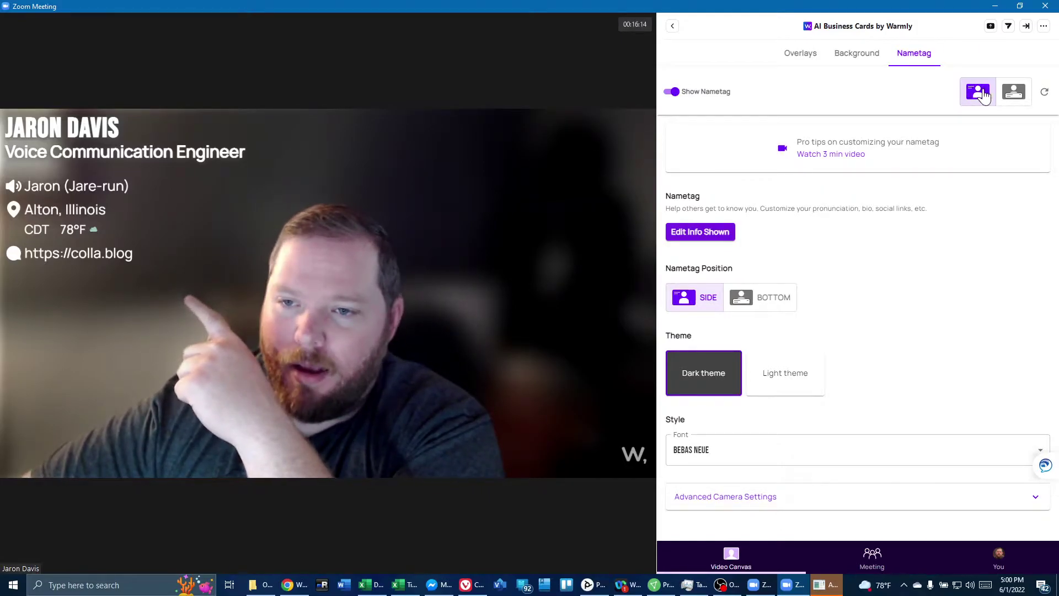
click(1012, 95)
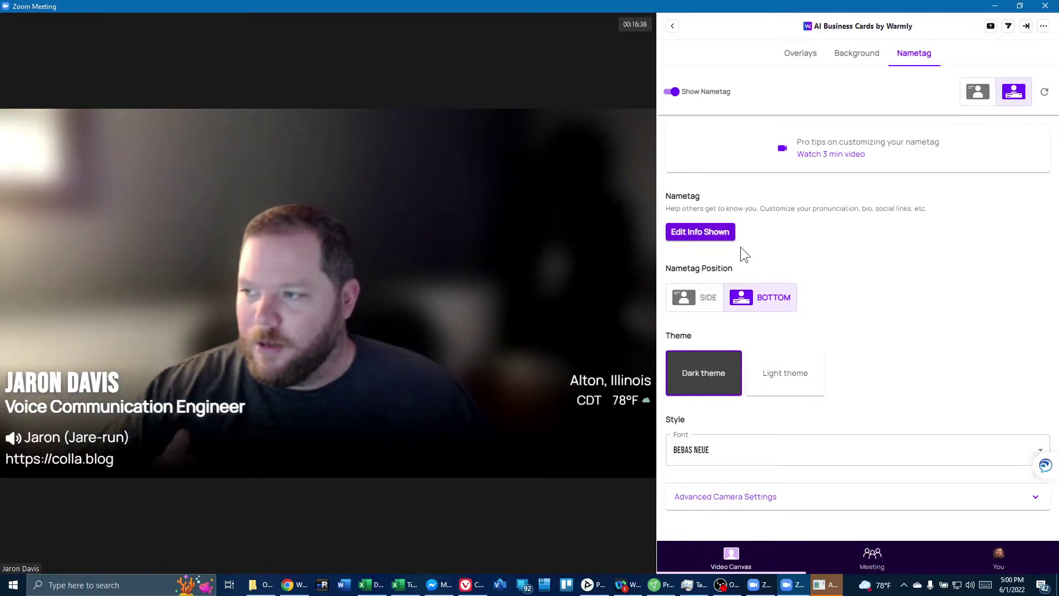
click(975, 103)
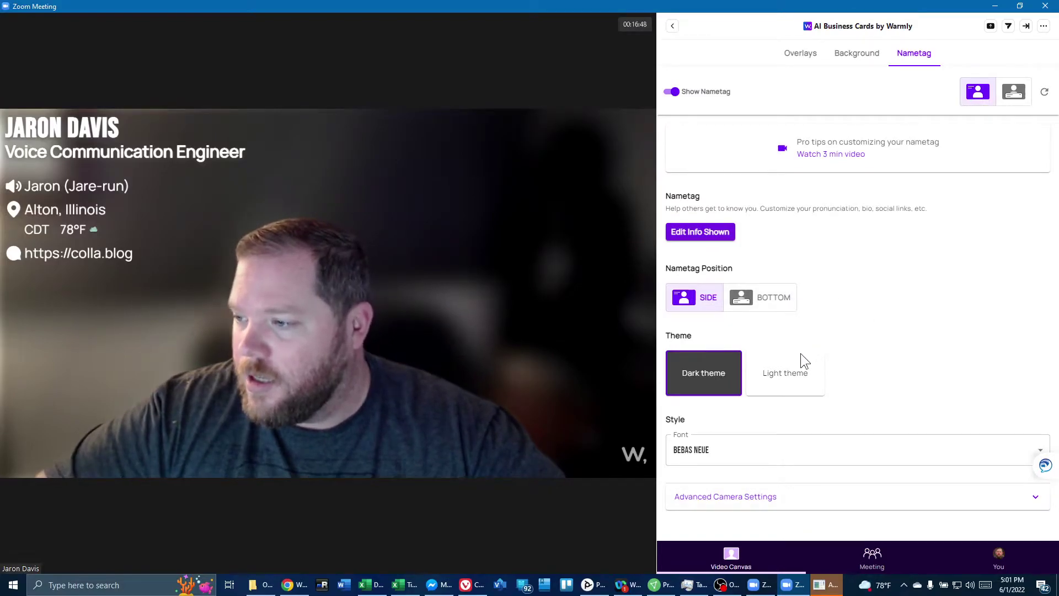
Try the light nametag theme, return to the dark theme, and keep Bebas Neue as the font.
click(783, 376)
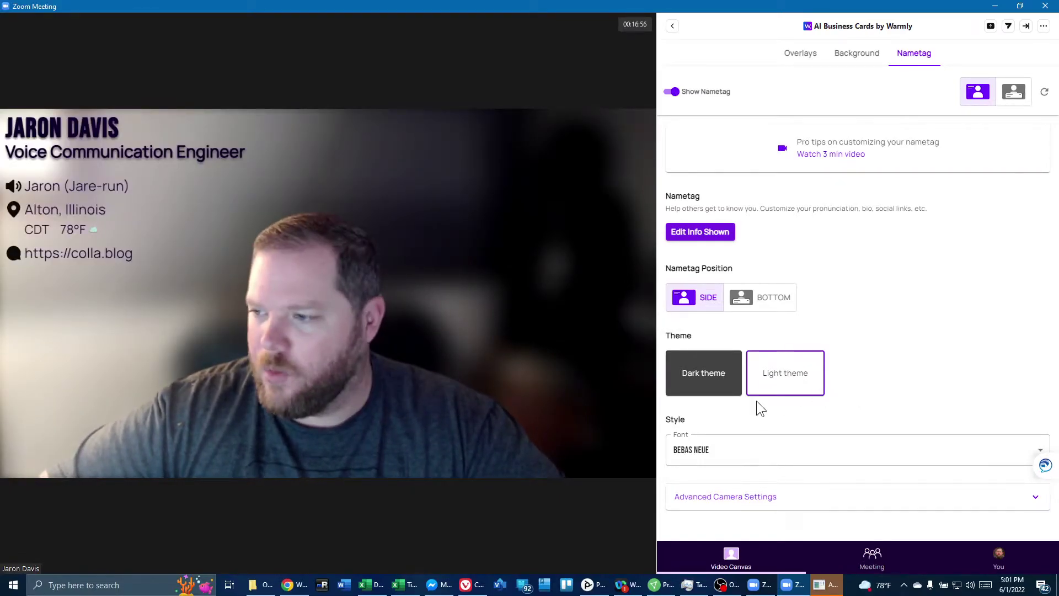
click(694, 377)
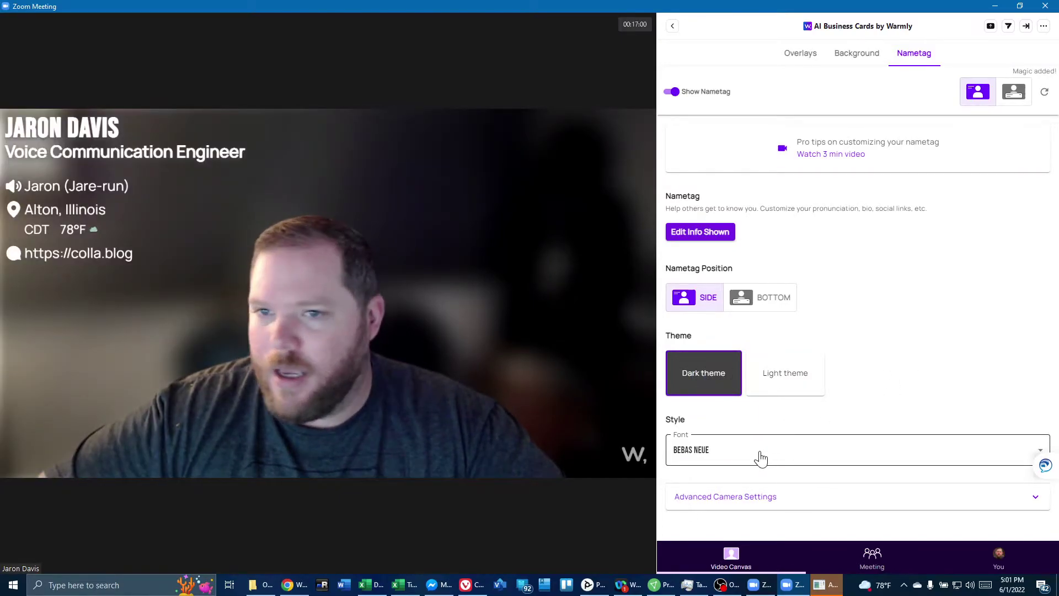
click(760, 456)
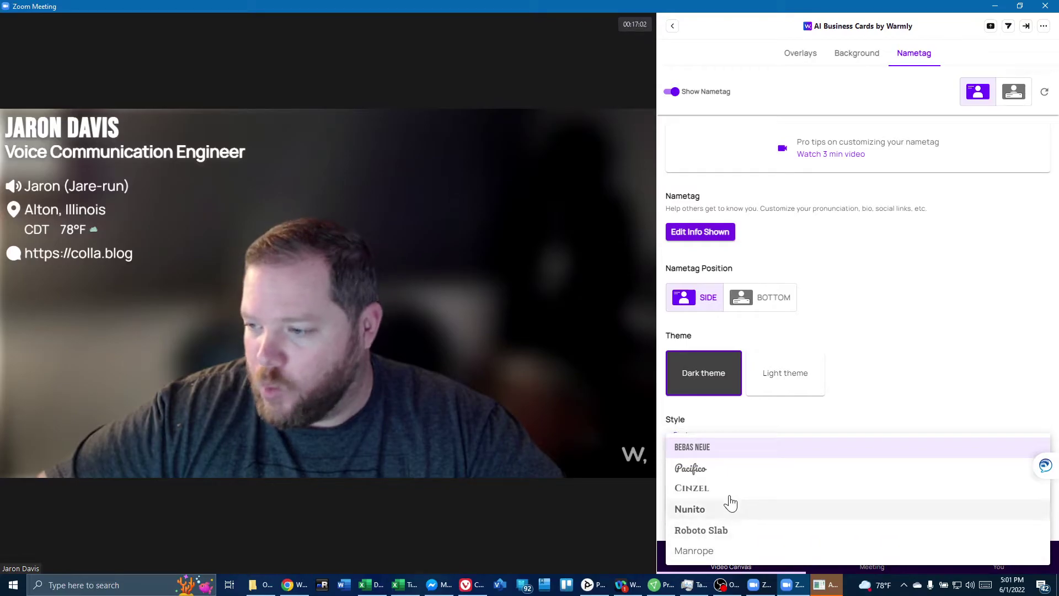
click(715, 451)
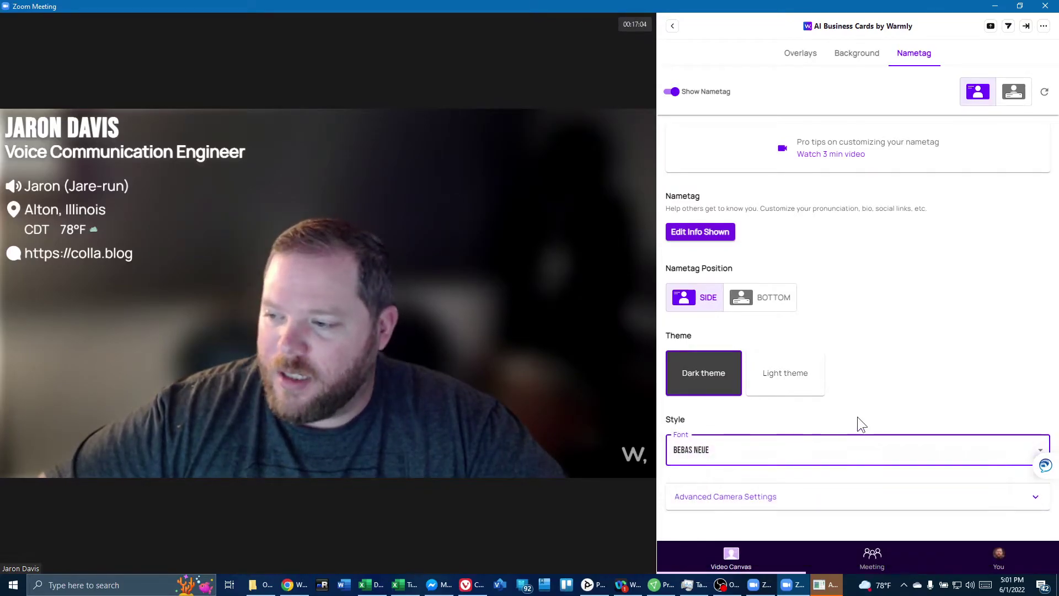
Open the nametag info for editing and hide the location and weather.
click(688, 233)
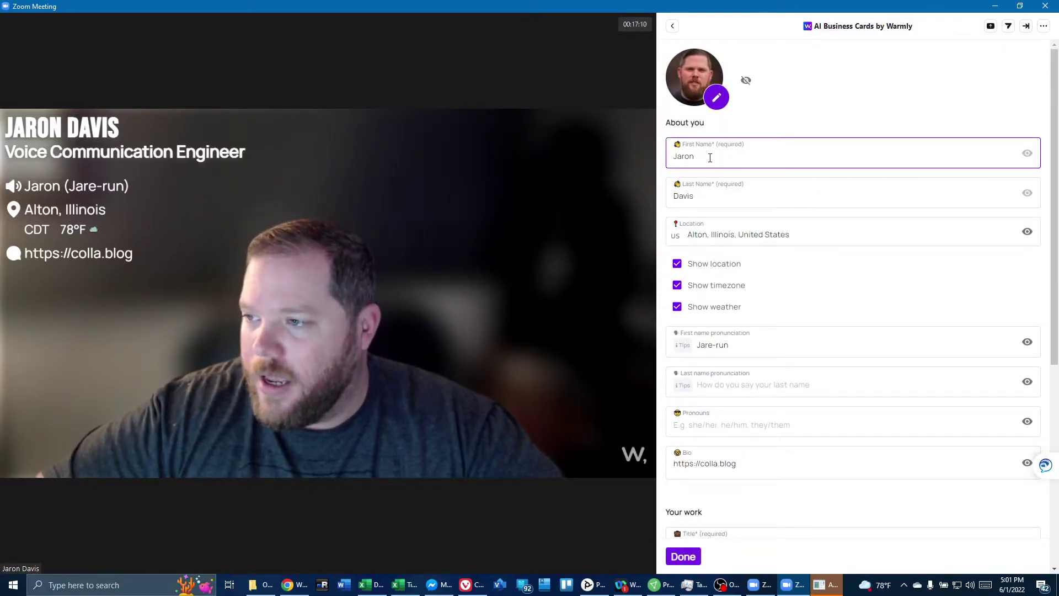
scroll(761, 381, down, 5)
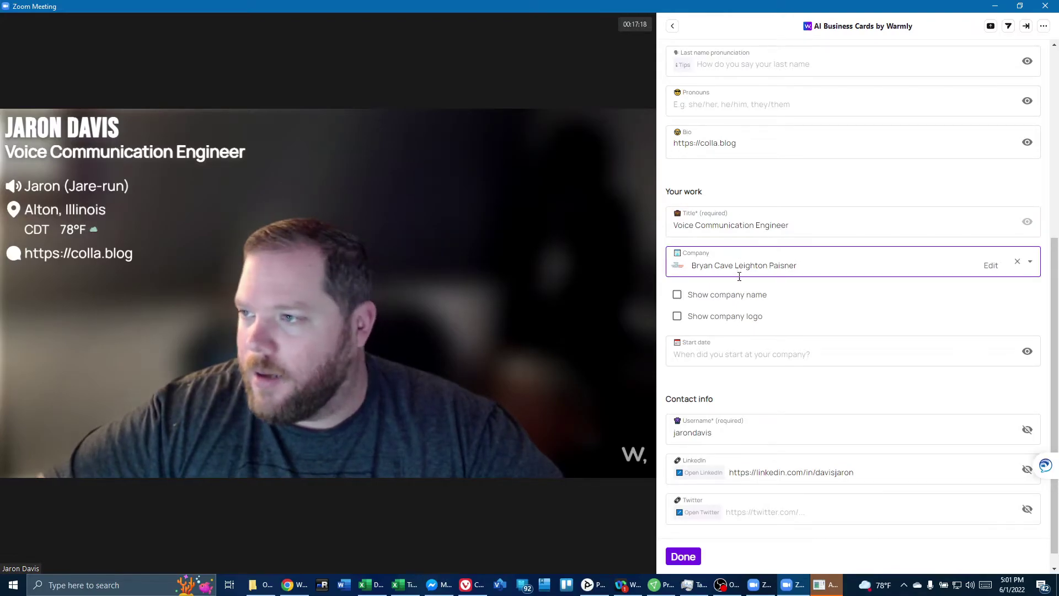
scroll(725, 242, up, 5)
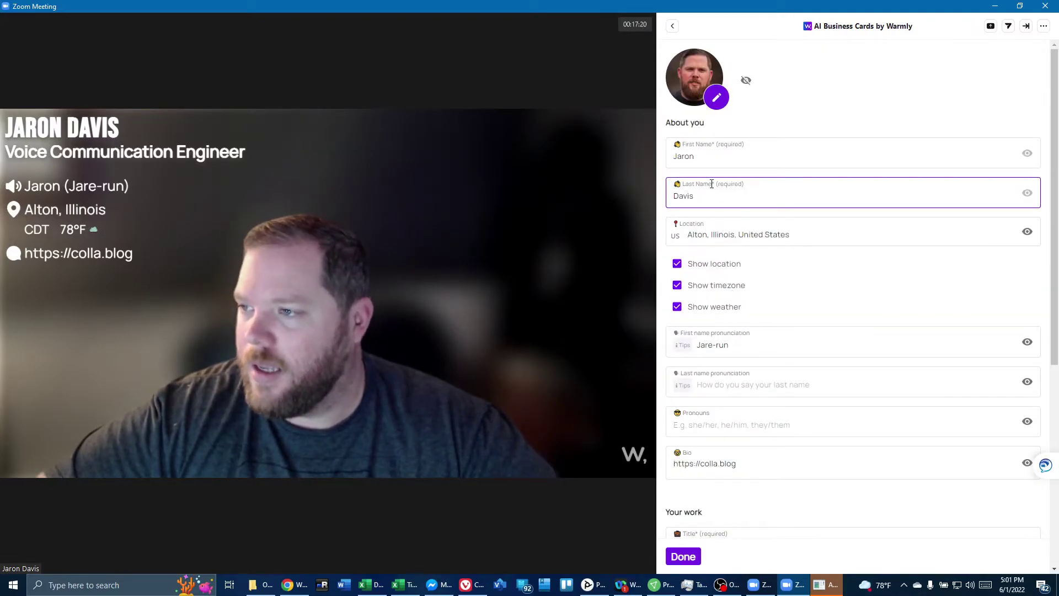
click(757, 232)
click(758, 302)
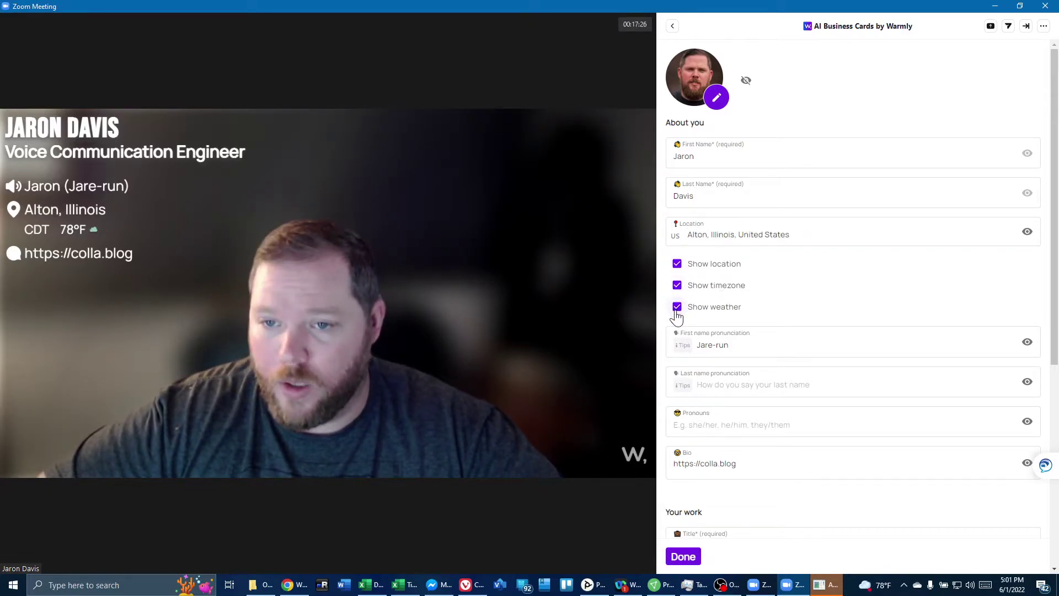
click(678, 265)
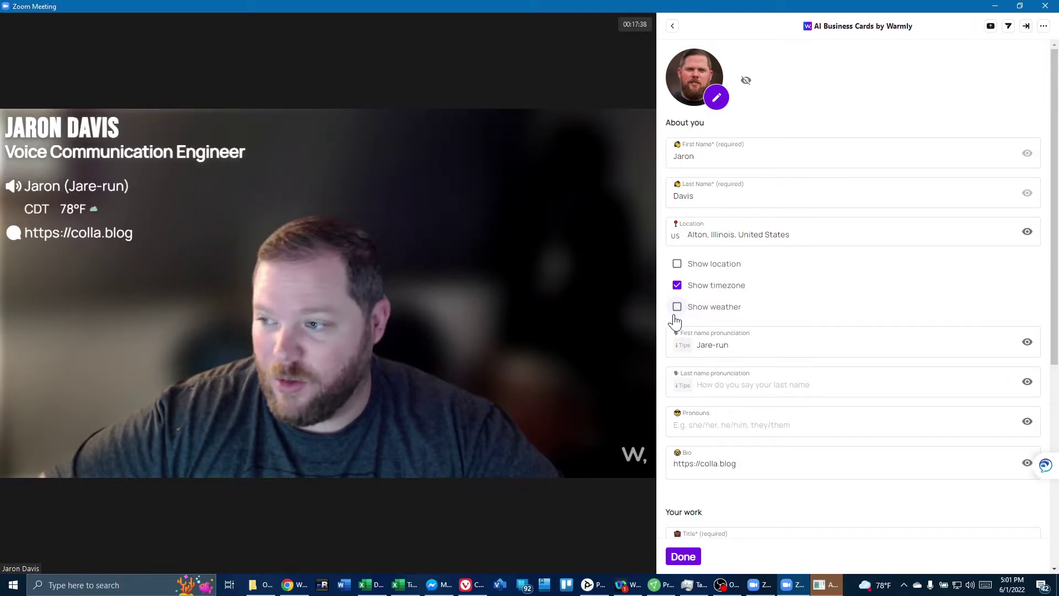
Add "I love Star Wars!" as a second line in the nametag bio.
click(739, 345)
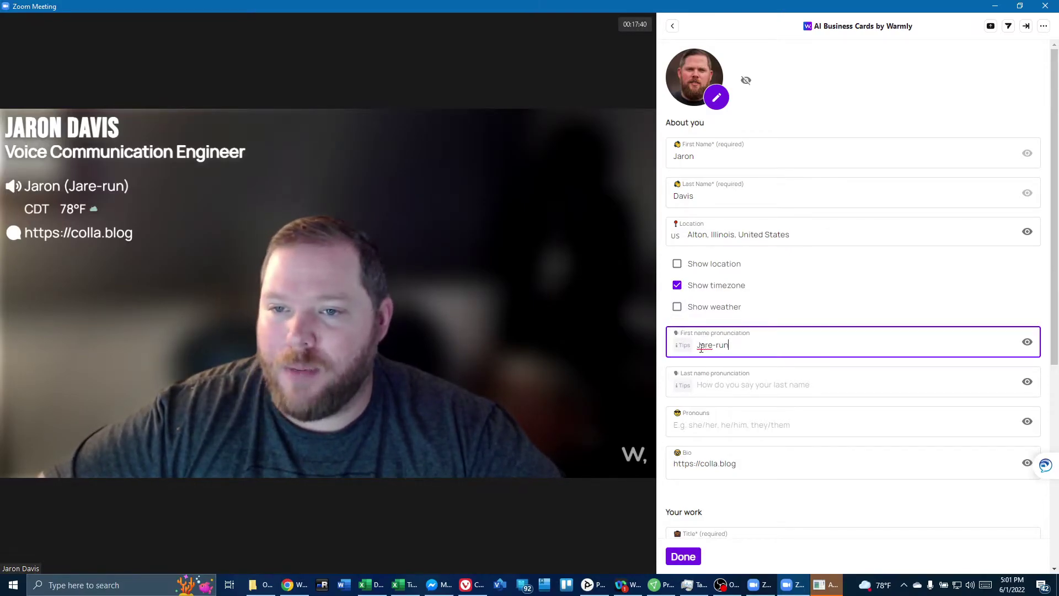
click(720, 388)
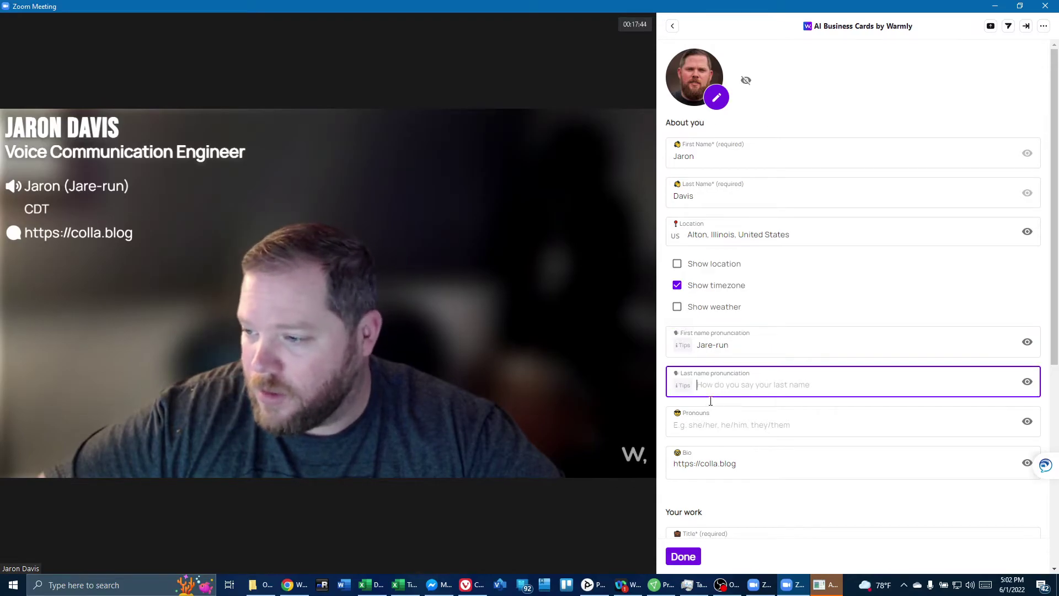
click(696, 426)
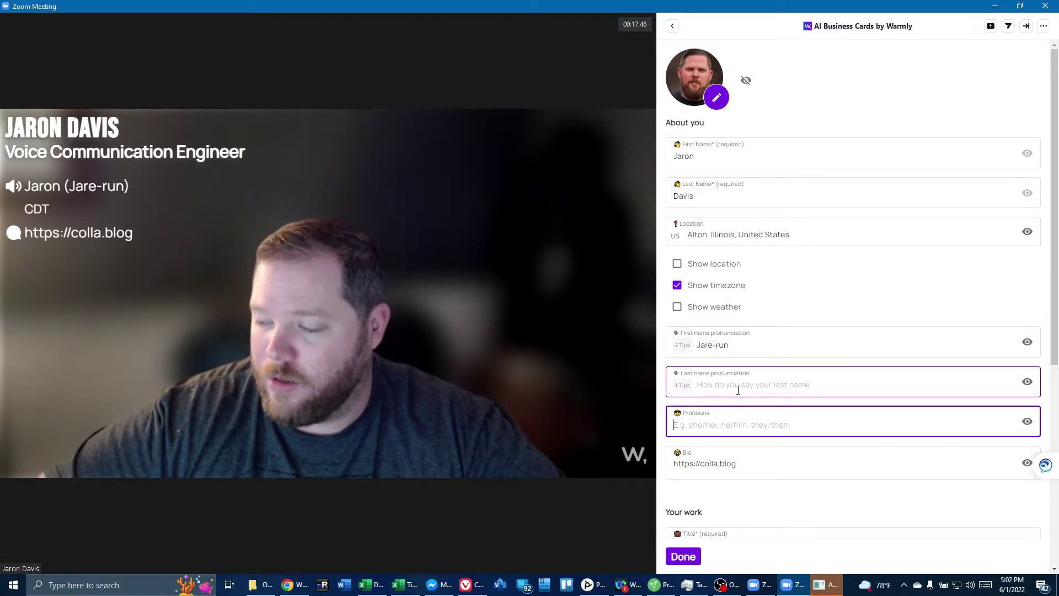
scroll(707, 423, down, 1)
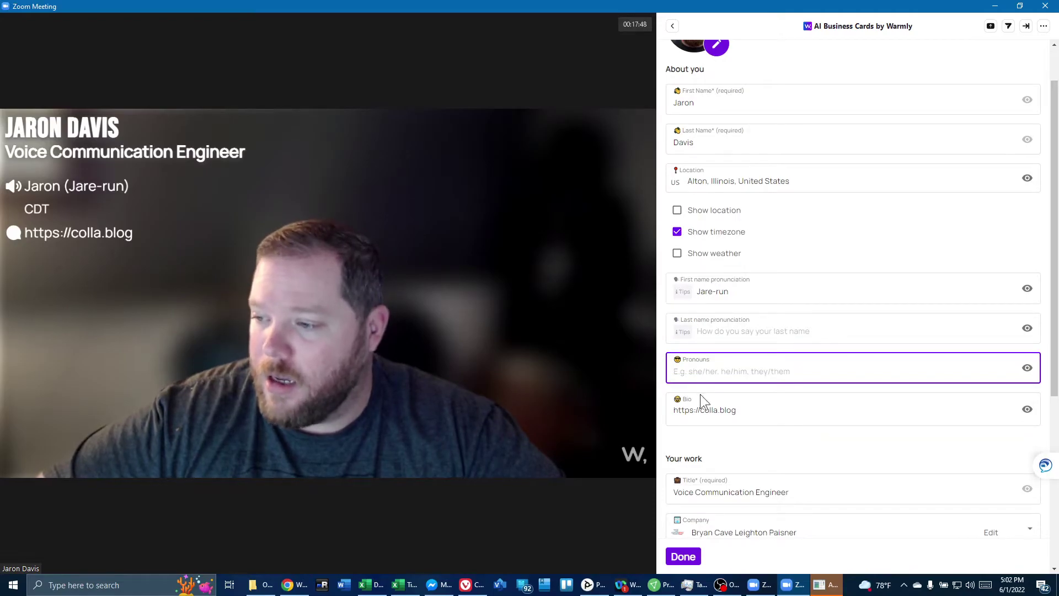
click(747, 410)
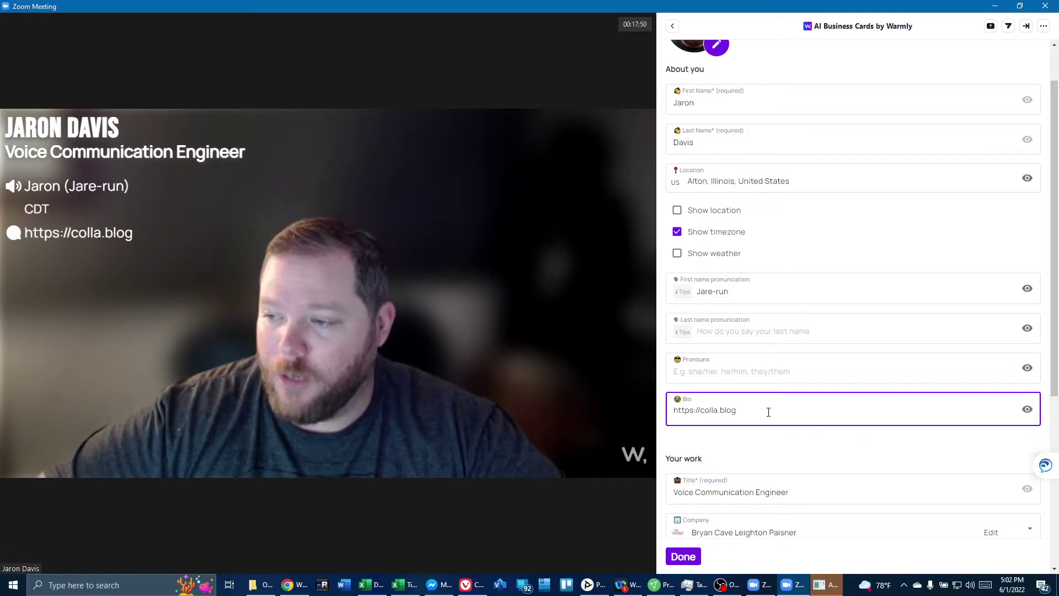
key(Return)
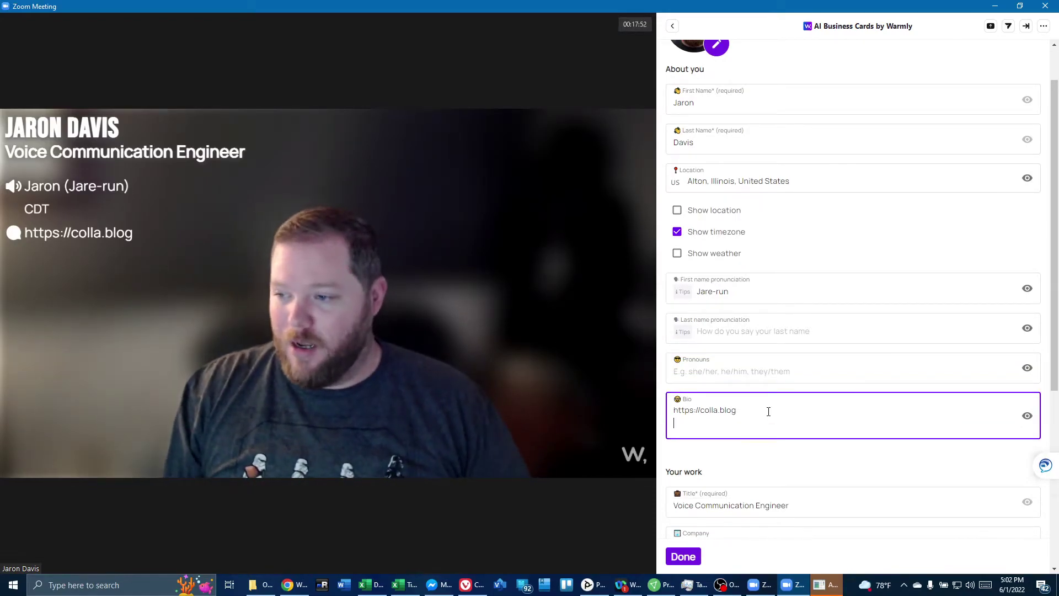
text(I love Star Wars)
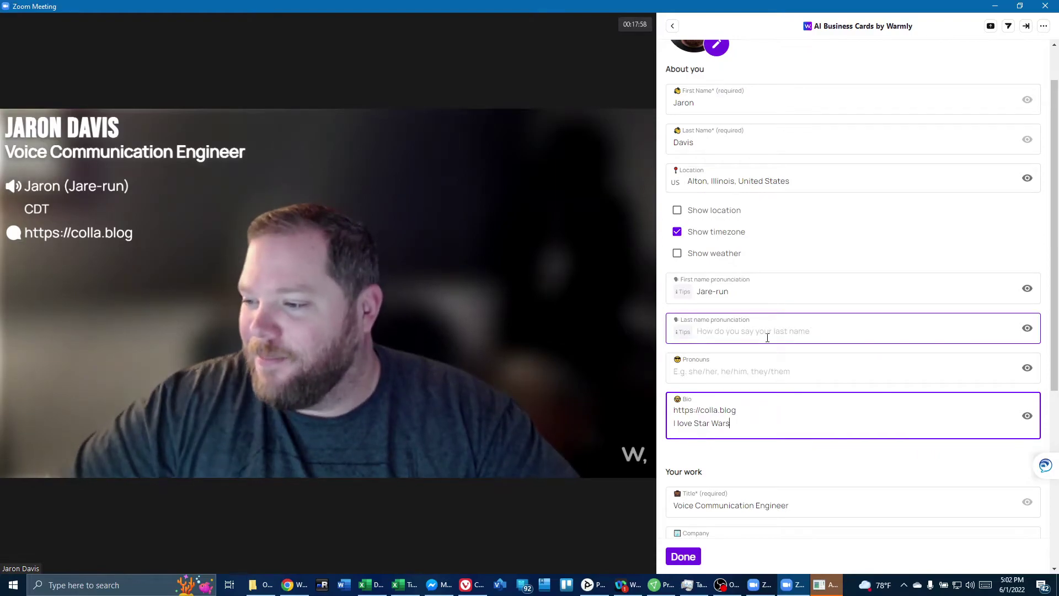
text(!)
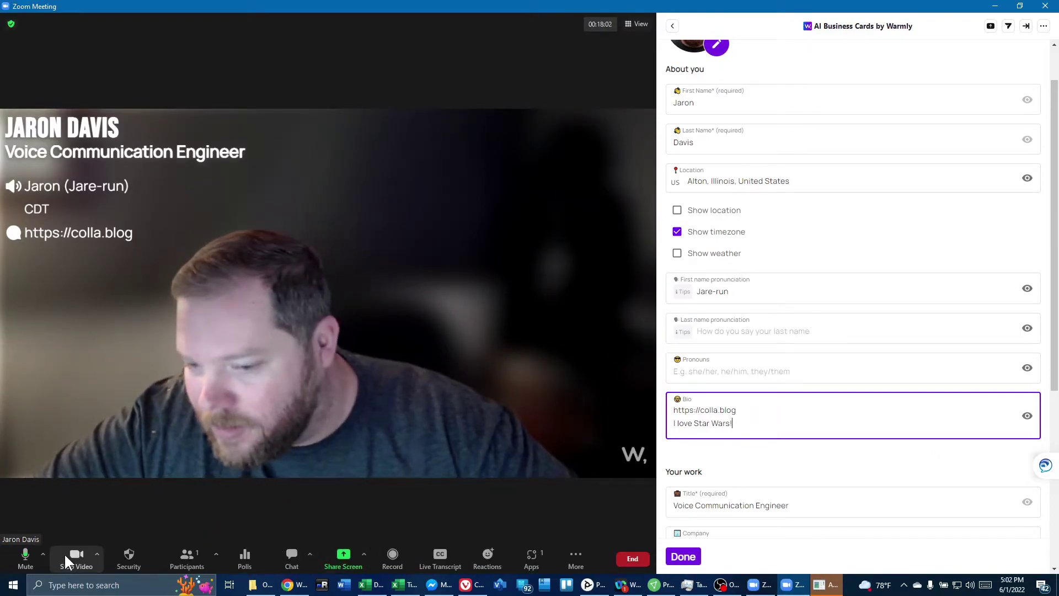
Turn the camera's background blur off to show the real room, and turn it back on.
click(96, 554)
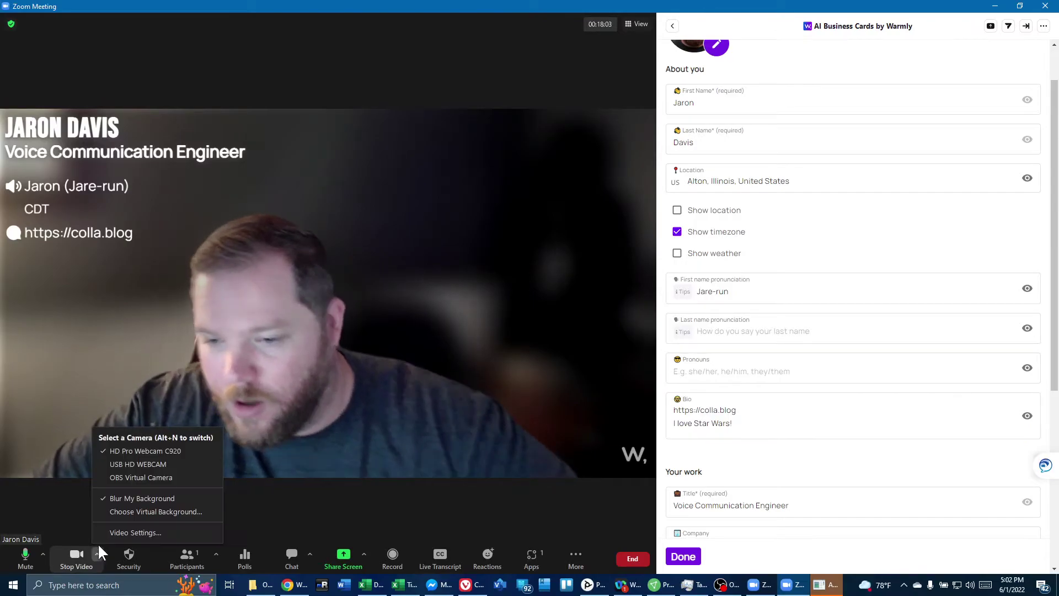
click(121, 501)
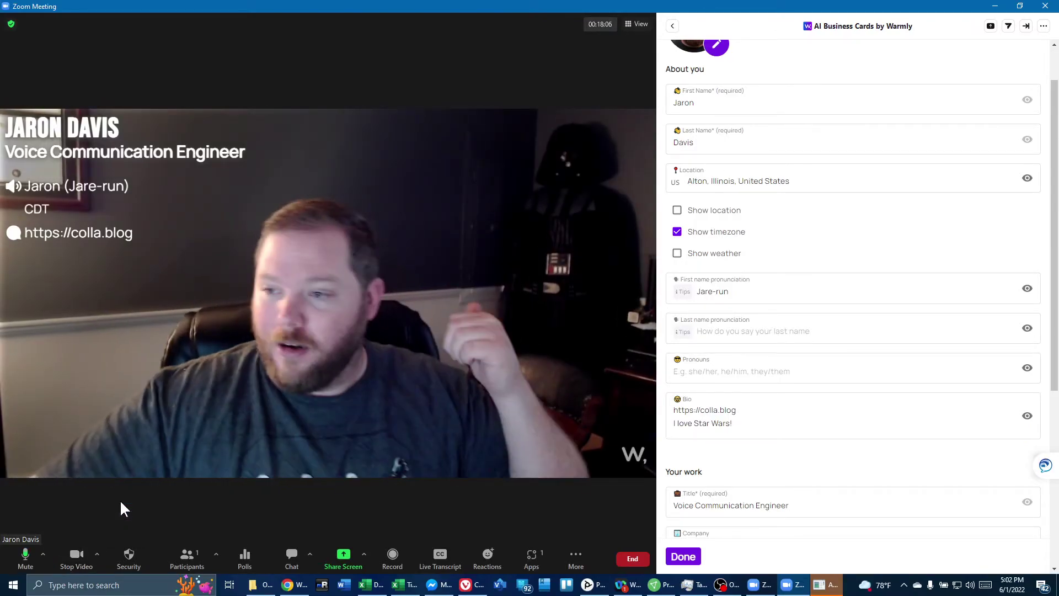
click(98, 555)
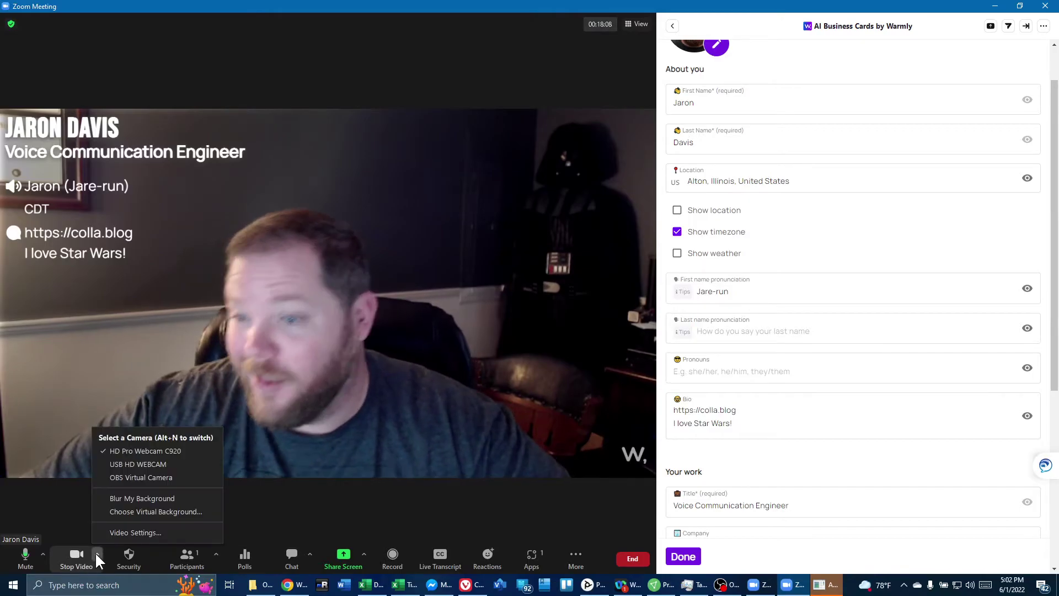
click(127, 499)
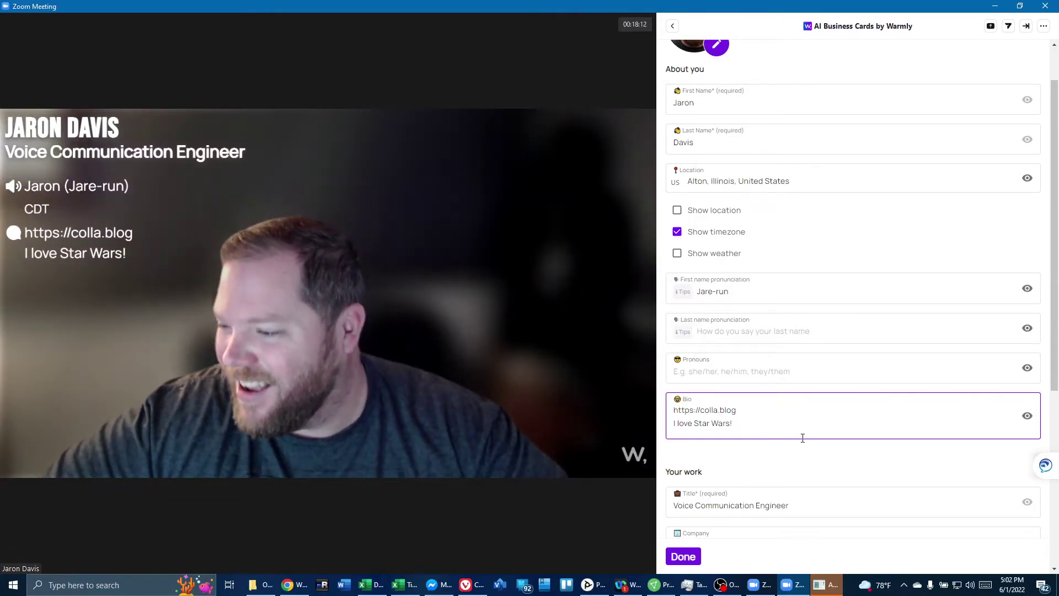
Try the job title "Voice and Video Communication Engineer" and remove the added words "and Video".
scroll(804, 439, down, 2)
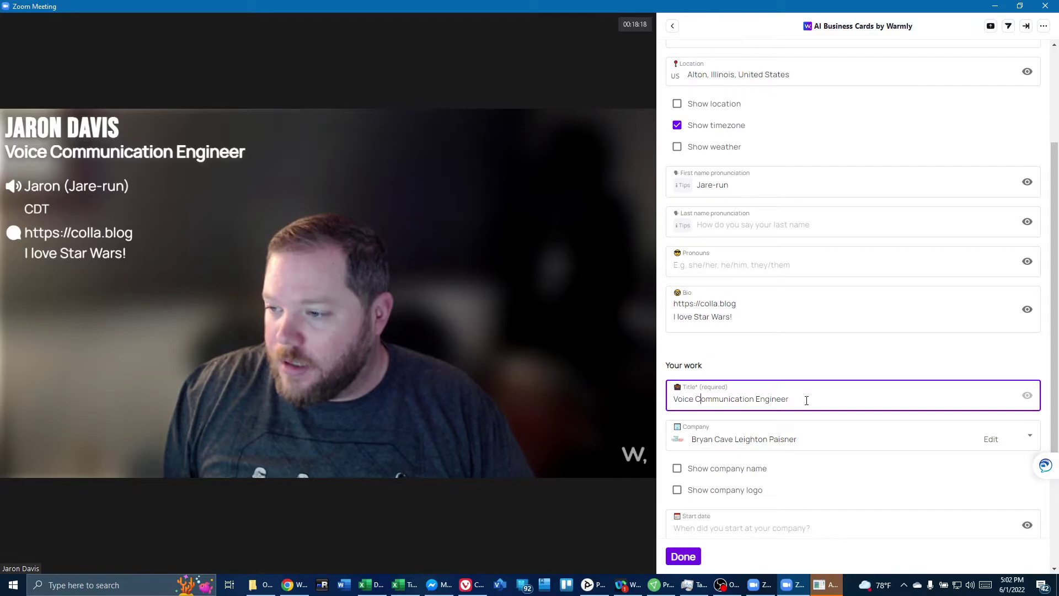
text(and Video)
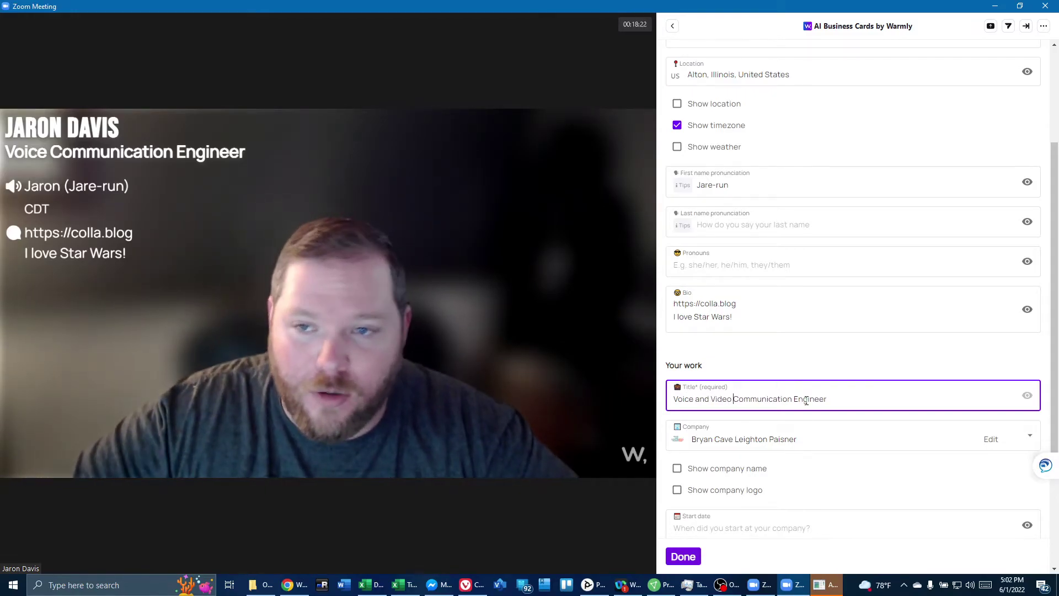
mouse_move(605, 388)
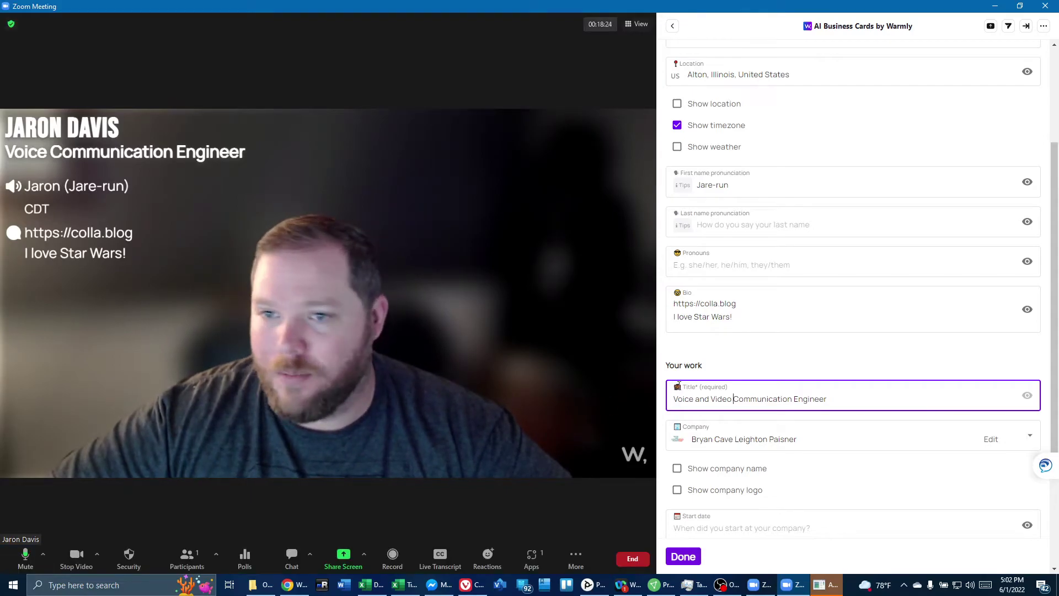
drag(699, 403, 696, 403)
key(BackSpace)
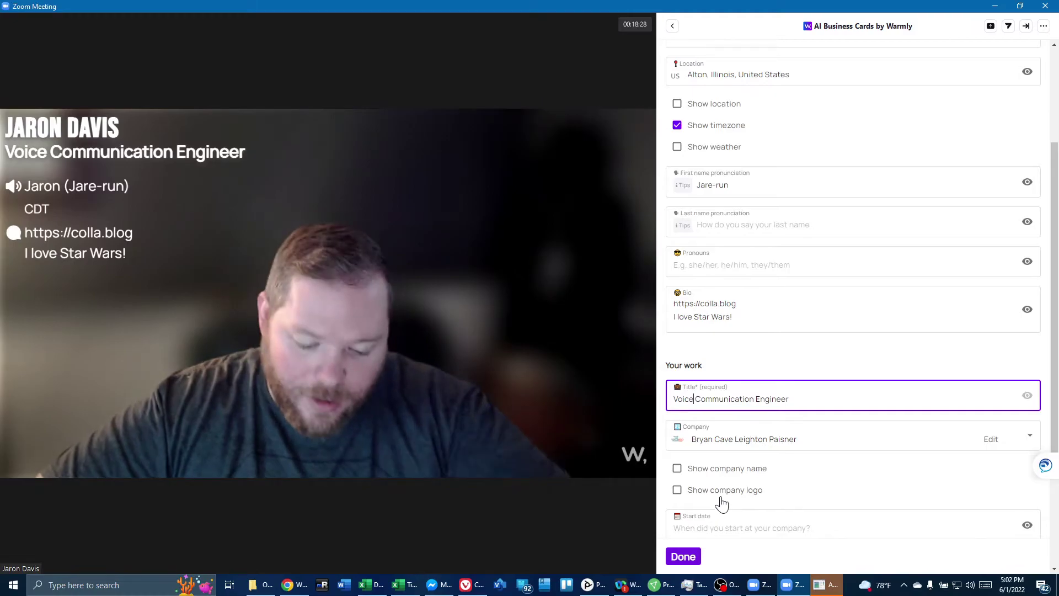
Show the company name on the nametag and choose 2020 as the year of the work start date.
click(683, 472)
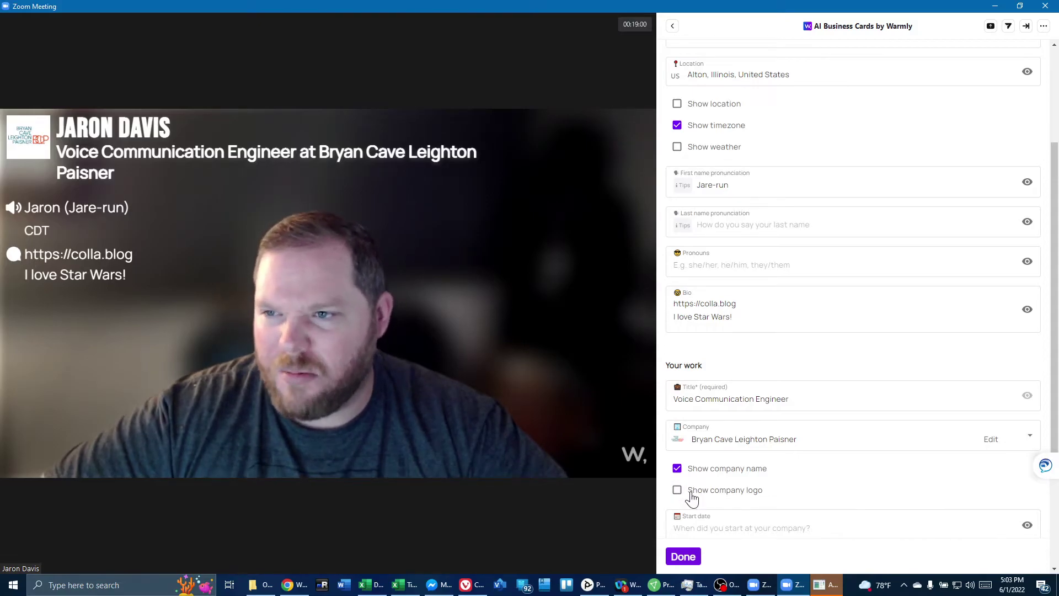
scroll(724, 499, down, 3)
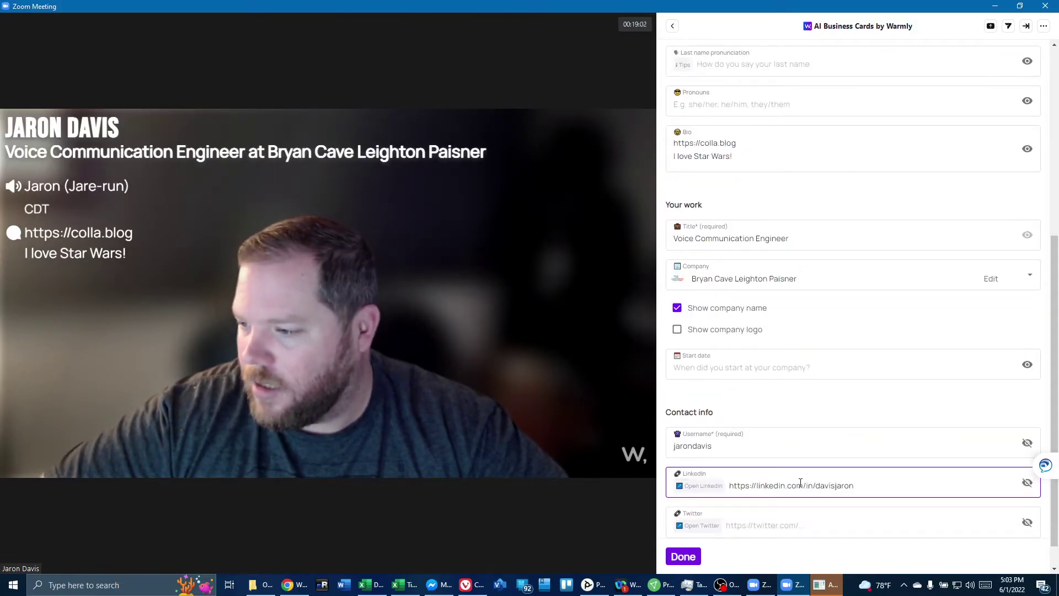
click(721, 372)
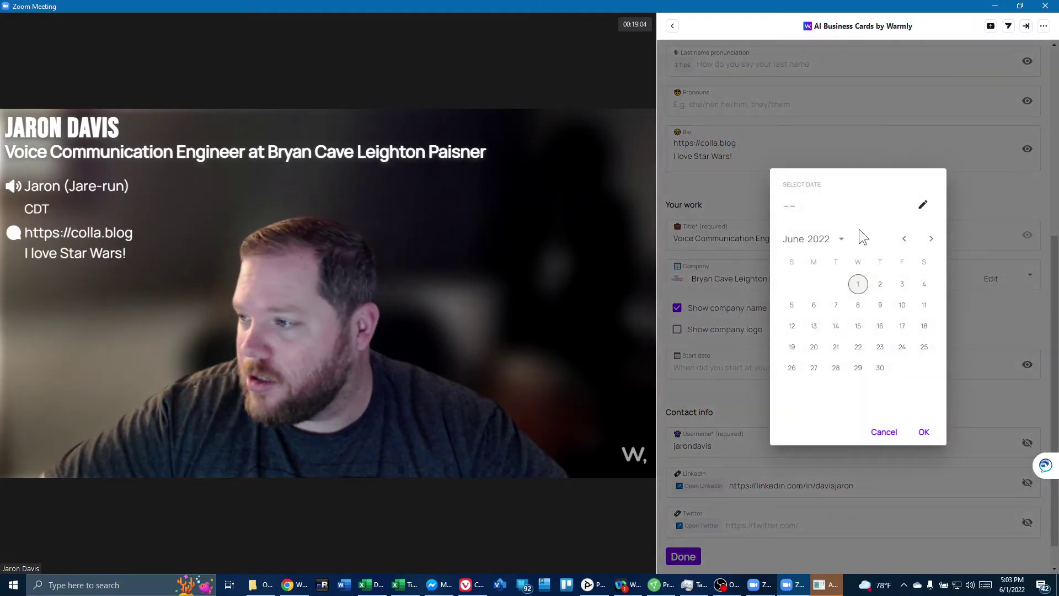
click(903, 239)
click(903, 238)
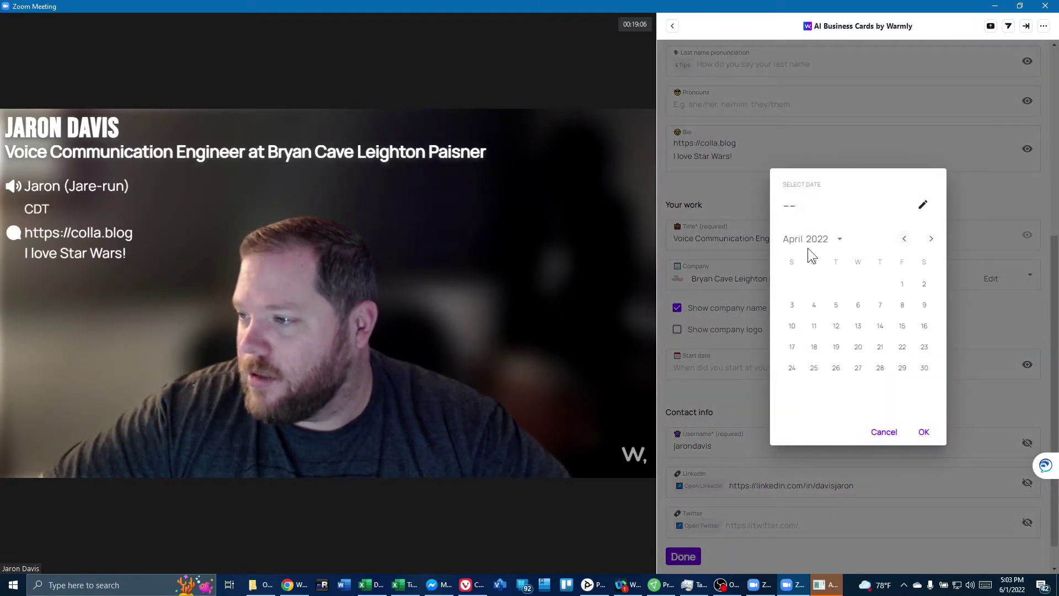
click(838, 240)
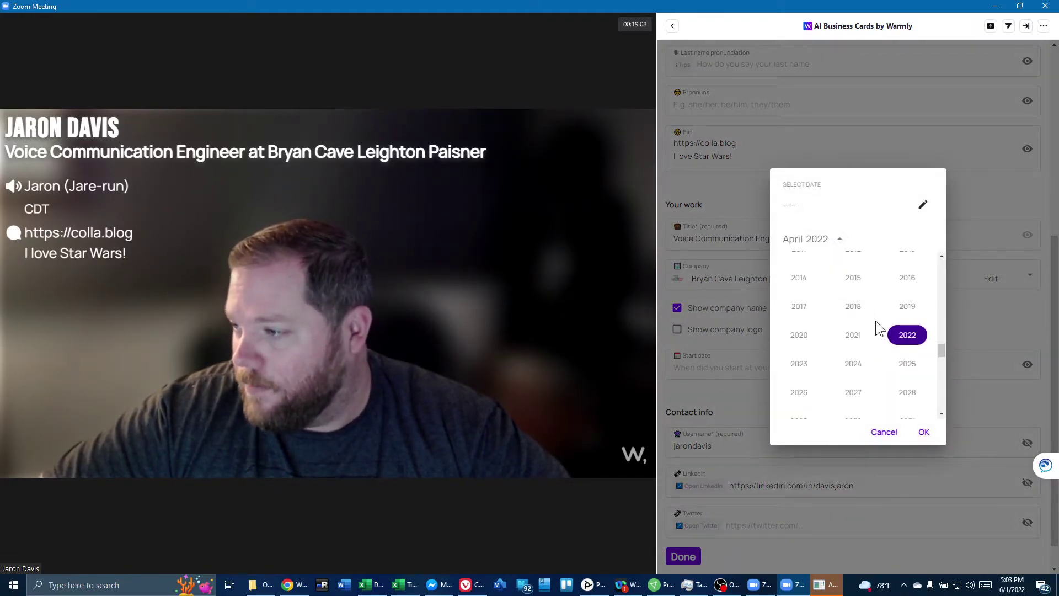
click(798, 335)
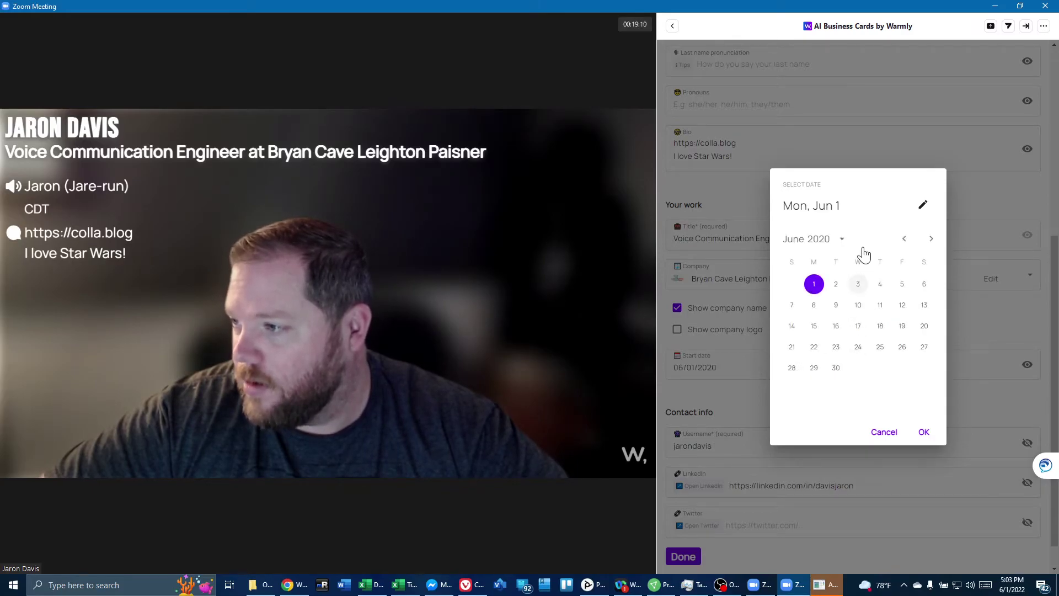
Change the start date's month to December 2020, so the work start date is 12/01/2020, and accept it.
click(844, 241)
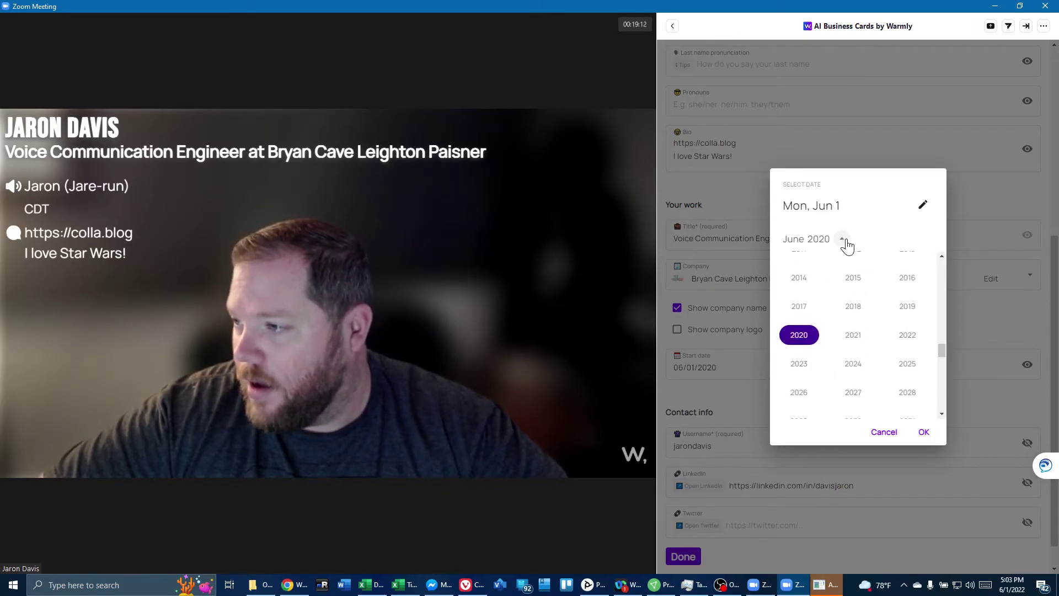
click(842, 240)
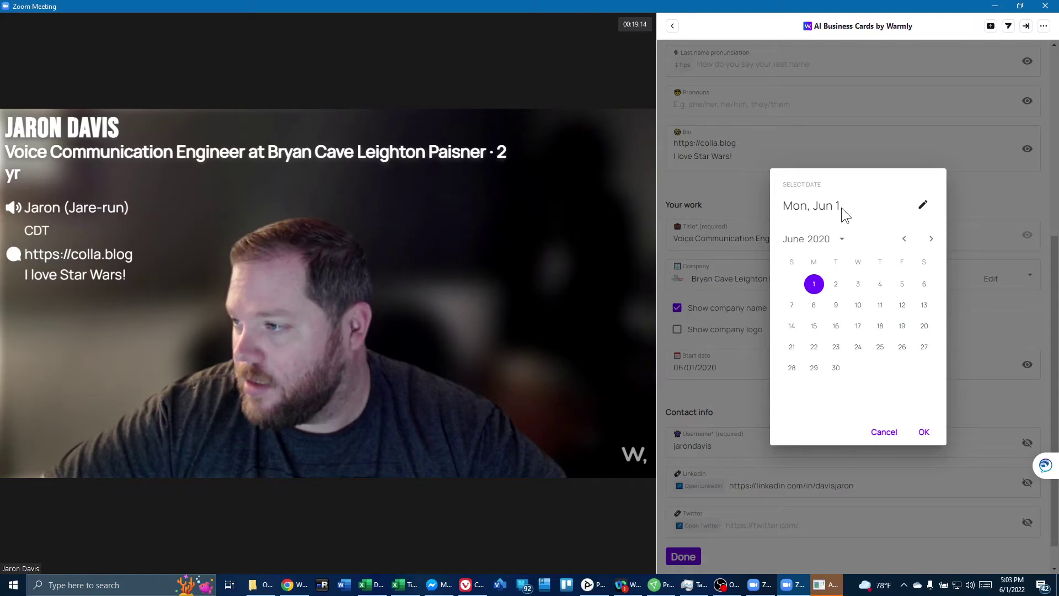
click(930, 238)
click(930, 239)
click(930, 239)
click(930, 239)
click(930, 239)
click(930, 239)
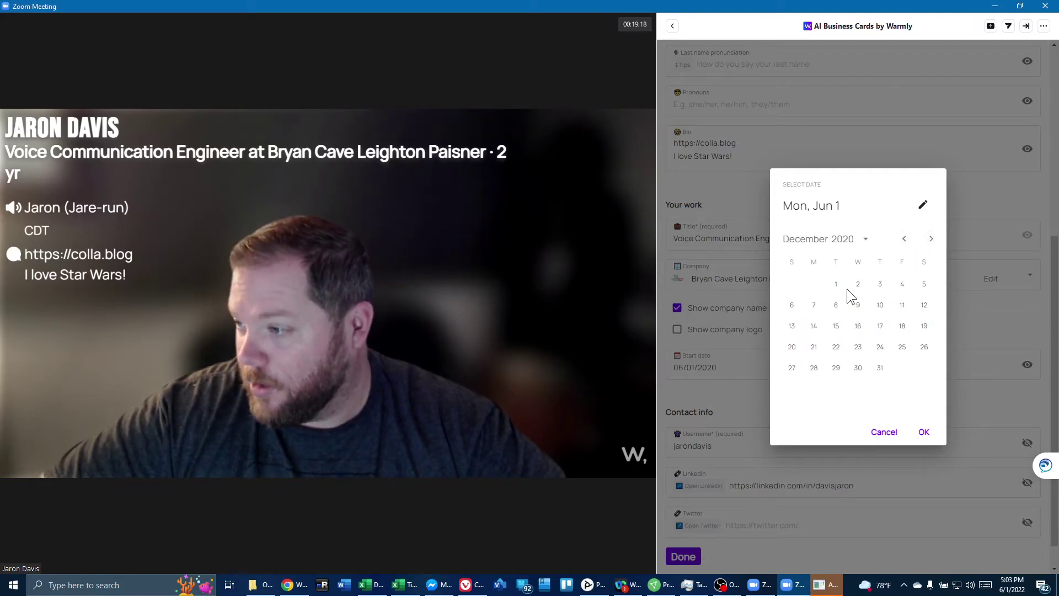
click(924, 433)
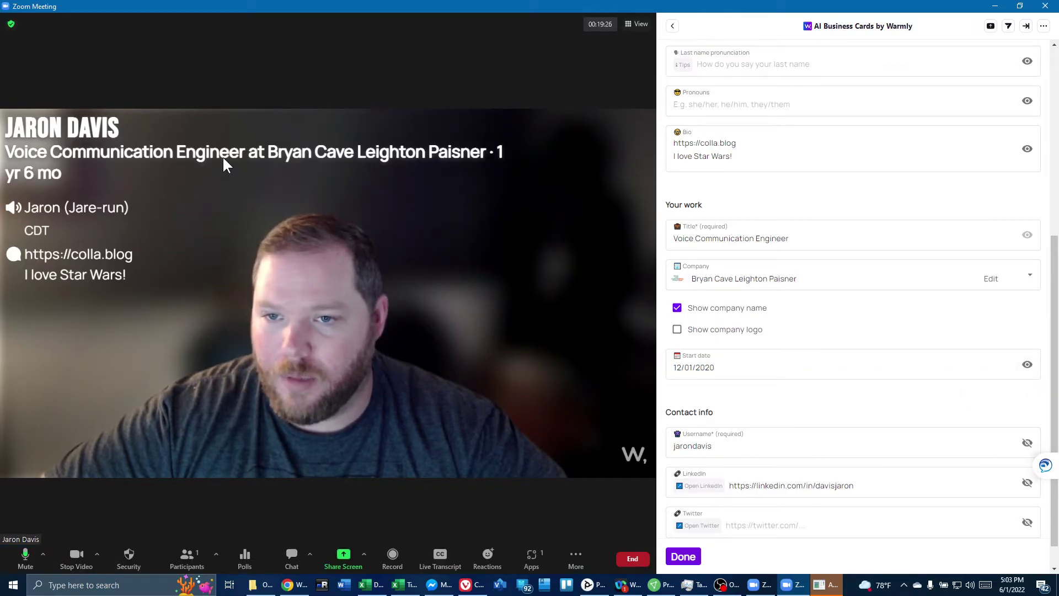
Hide the company name on the nametag and show the company logo instead.
click(676, 309)
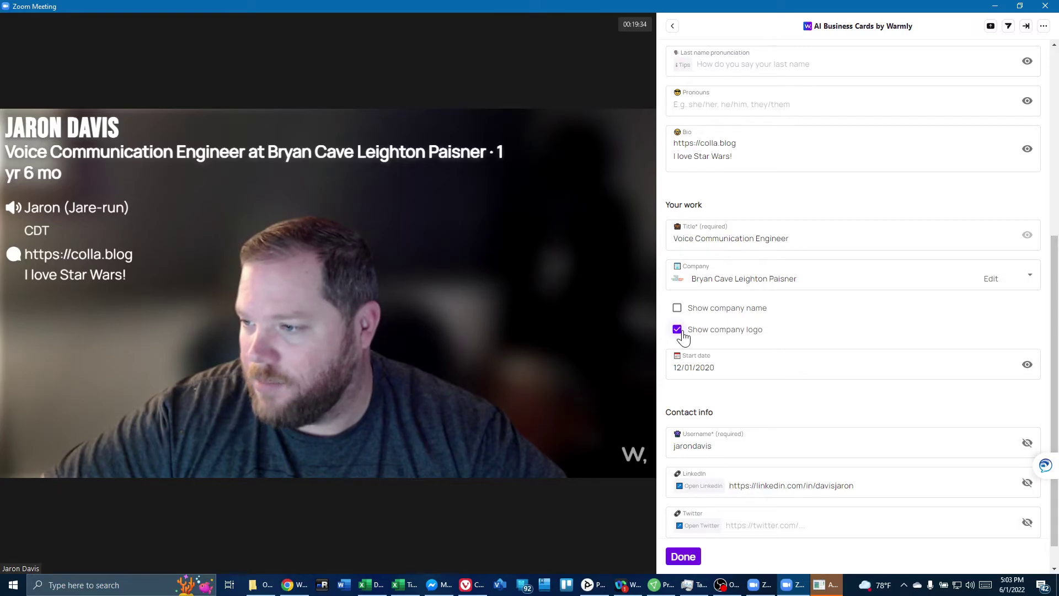
click(721, 438)
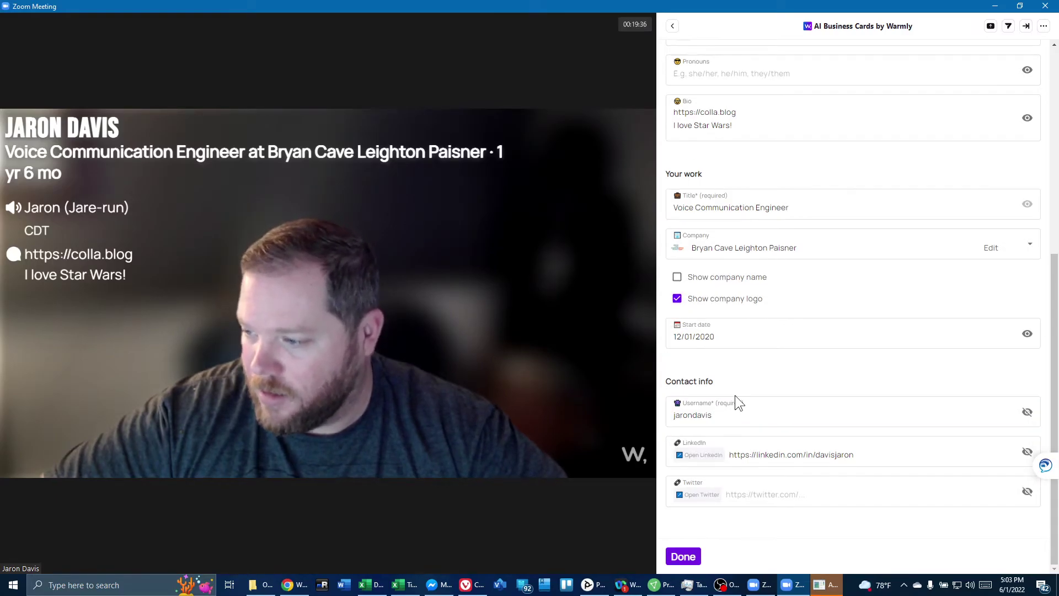
scroll(736, 398, down, 1)
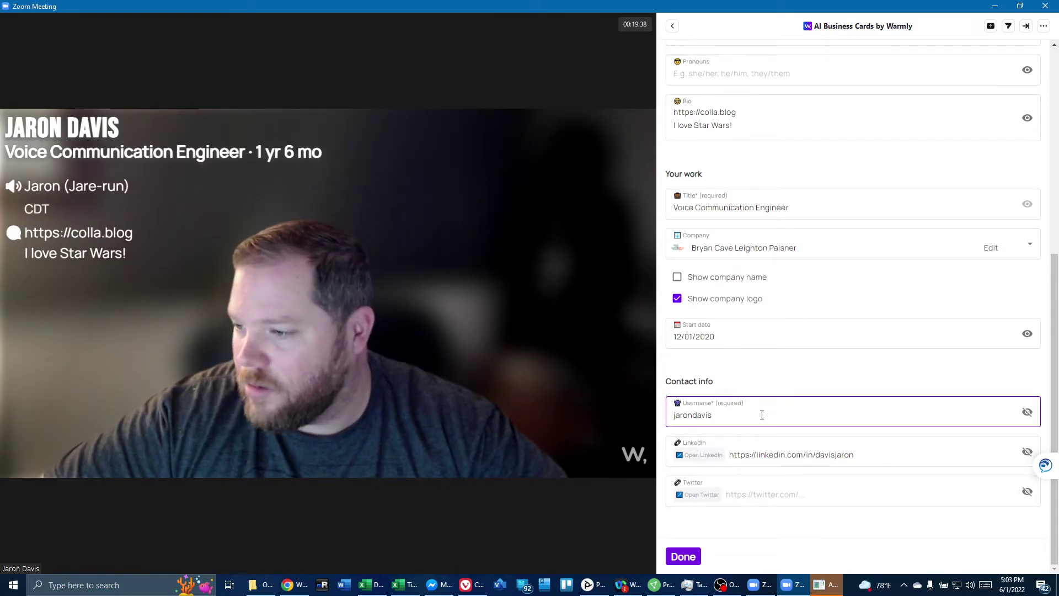
Make the LinkedIn profile and the username visible on the nametag, leave Twitter hidden, and finish editing the info shown.
click(738, 459)
click(747, 499)
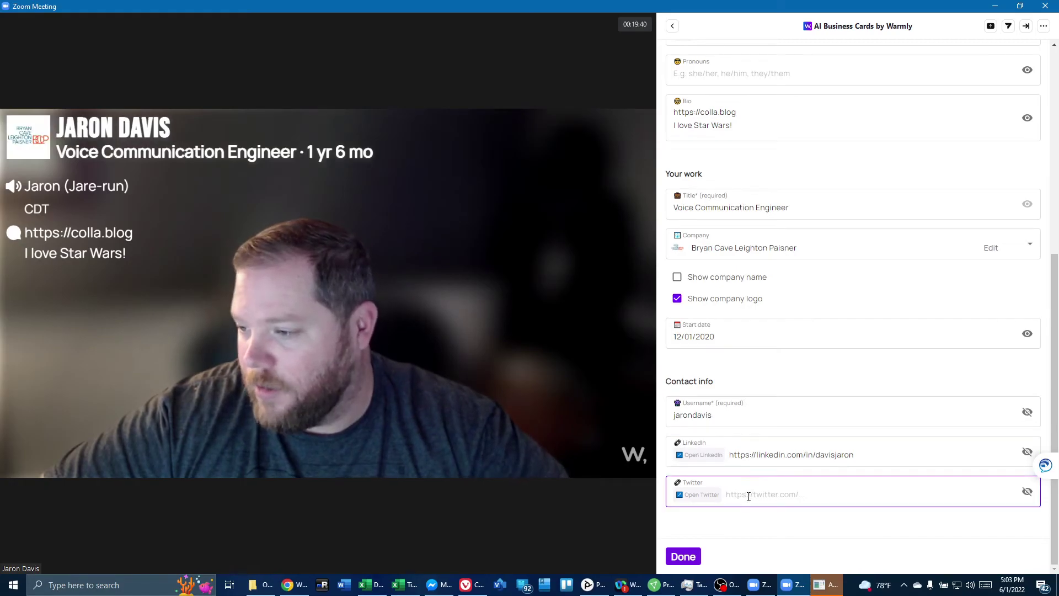
click(984, 445)
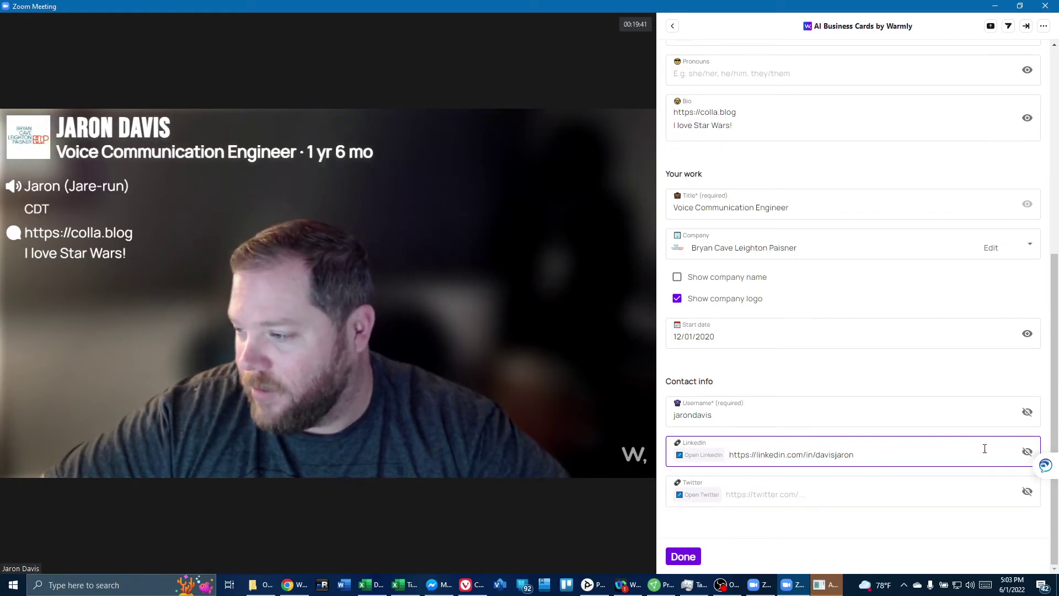
click(1024, 453)
click(1025, 419)
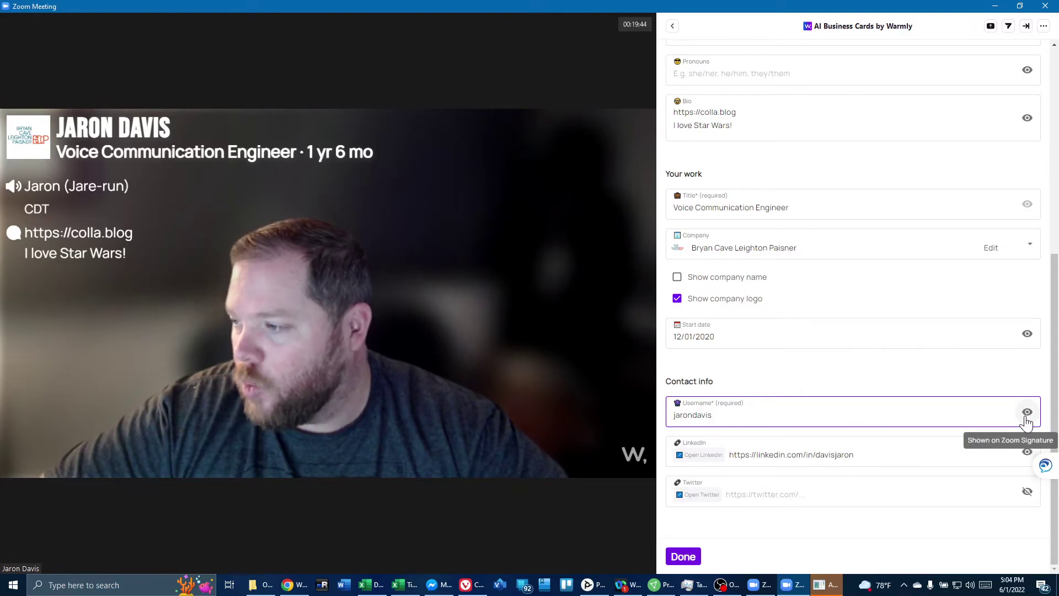
click(586, 428)
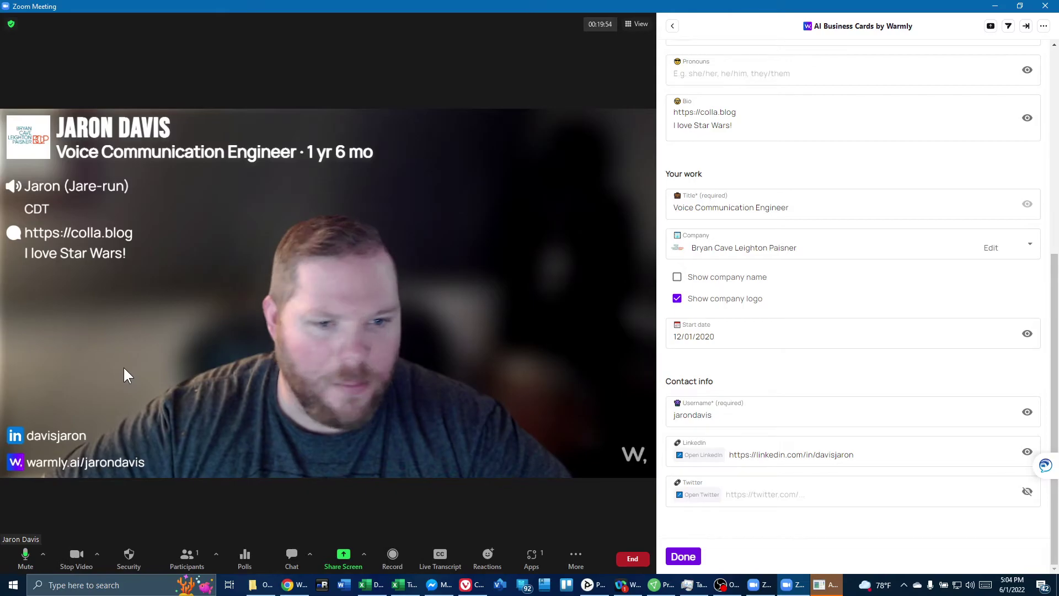
click(792, 440)
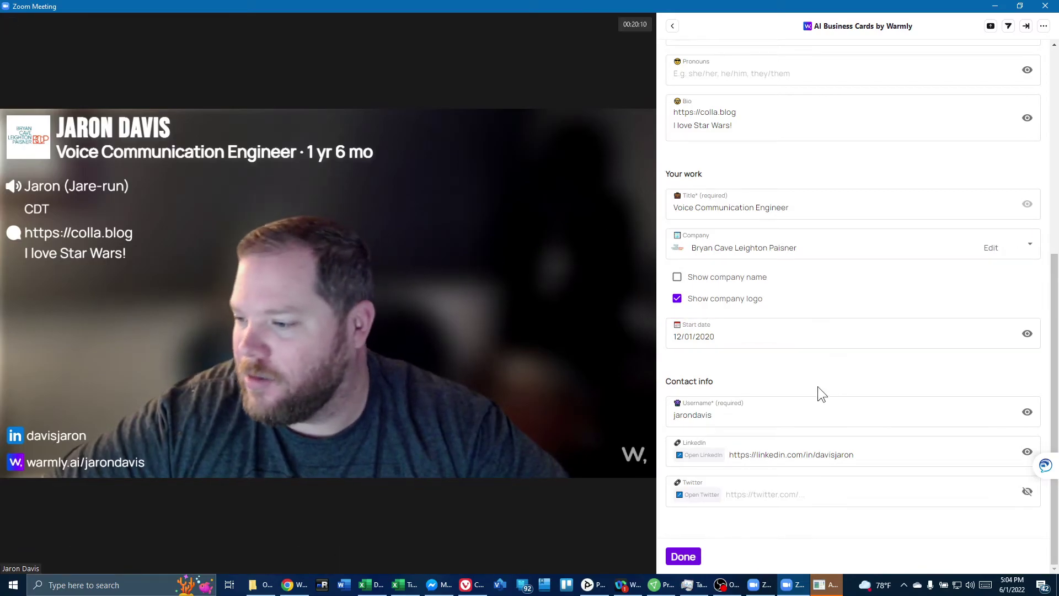
click(683, 557)
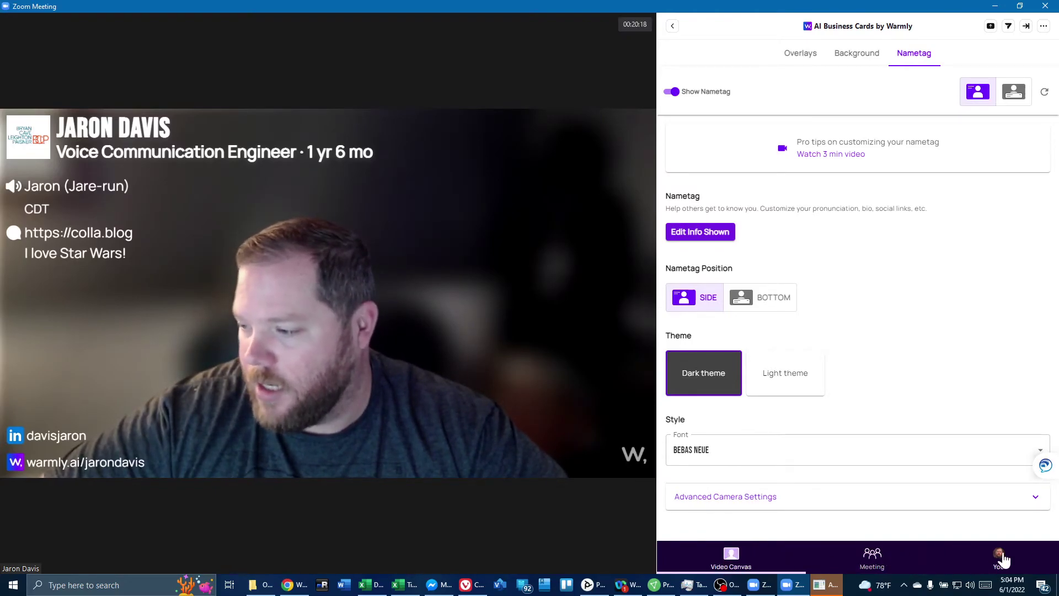
Look through the upcoming meetings list and the personal profile page, examining its nametag, work and contact info.
click(867, 560)
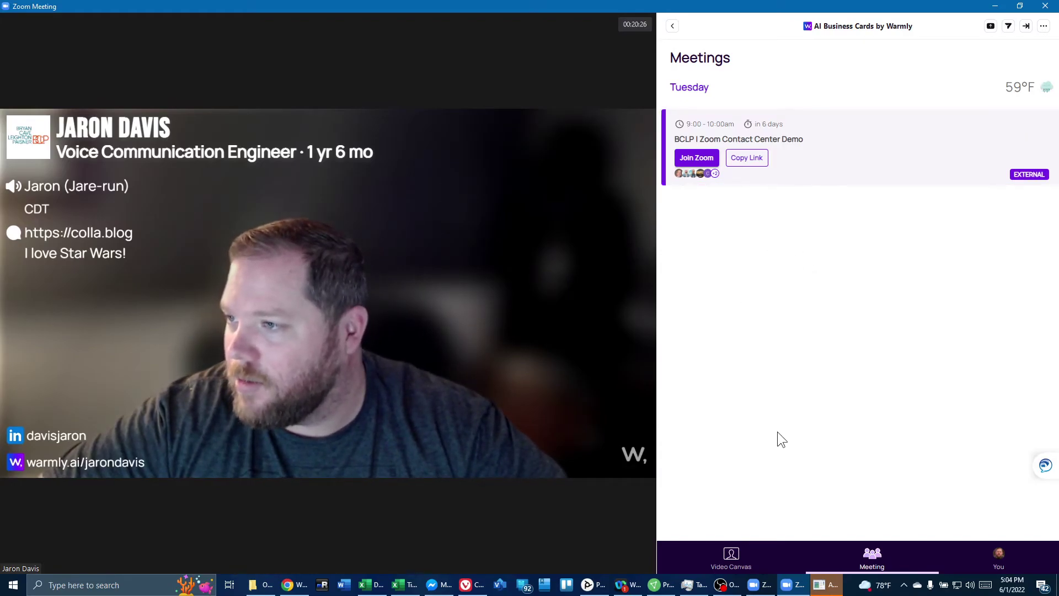
click(992, 563)
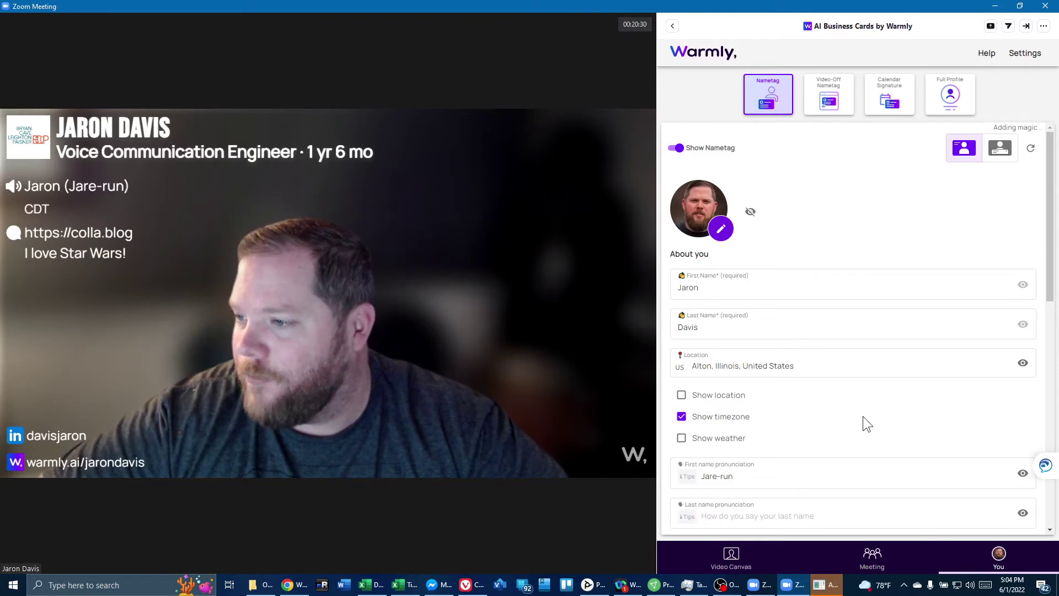
scroll(862, 416, down, 2)
click(855, 402)
click(872, 559)
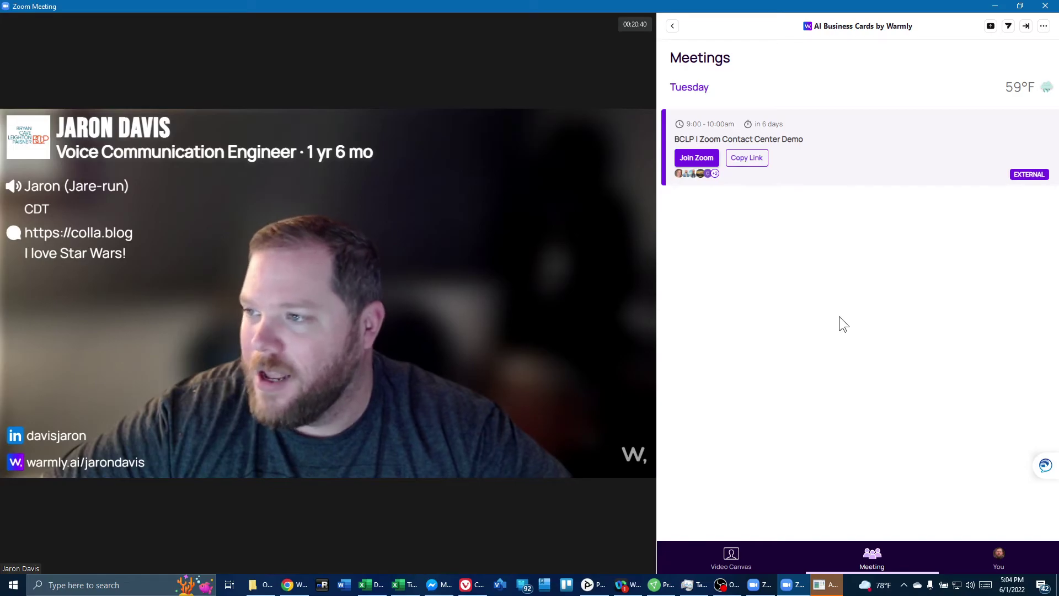
click(981, 563)
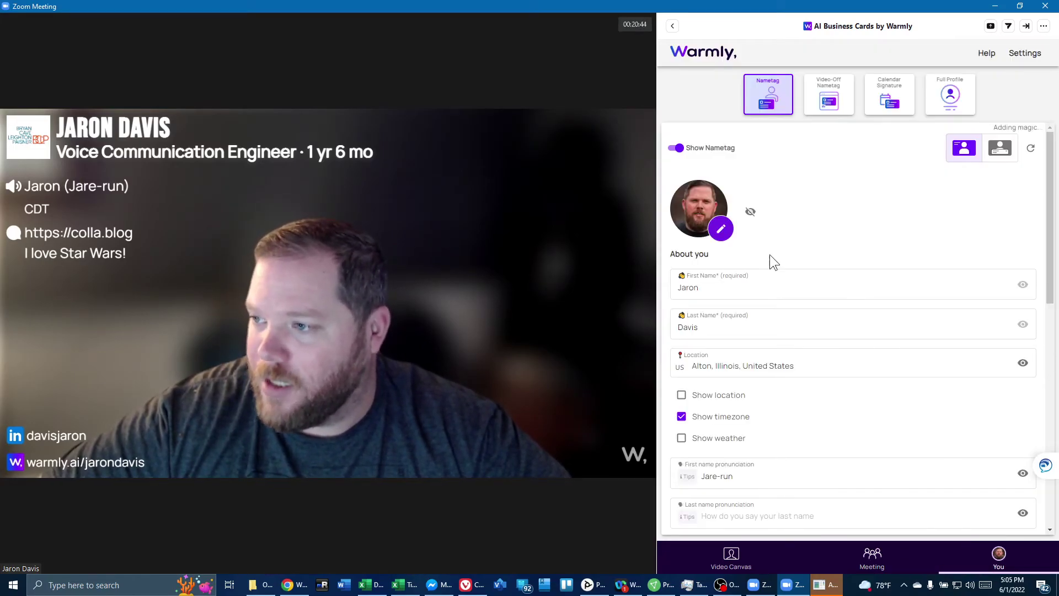
scroll(737, 340, down, 3)
click(732, 350)
scroll(811, 356, down, 6)
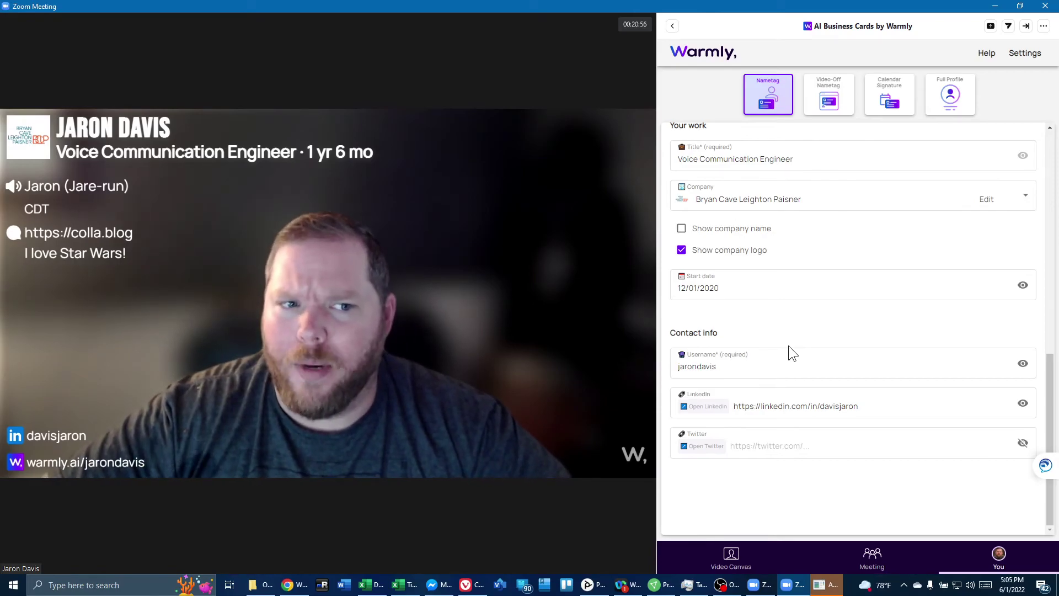
click(750, 364)
click(725, 393)
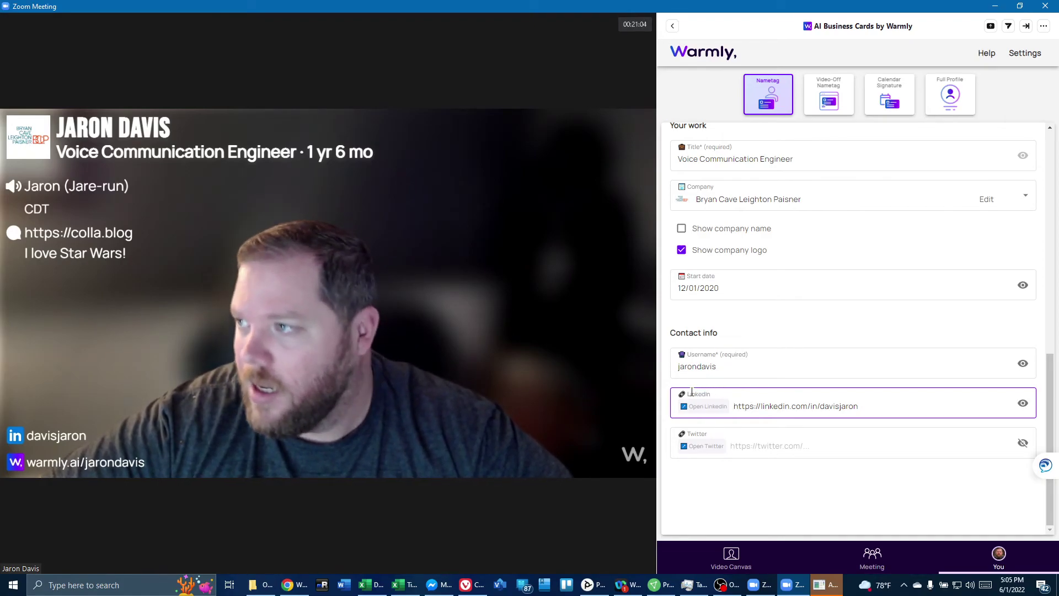
scroll(925, 326, up, 10)
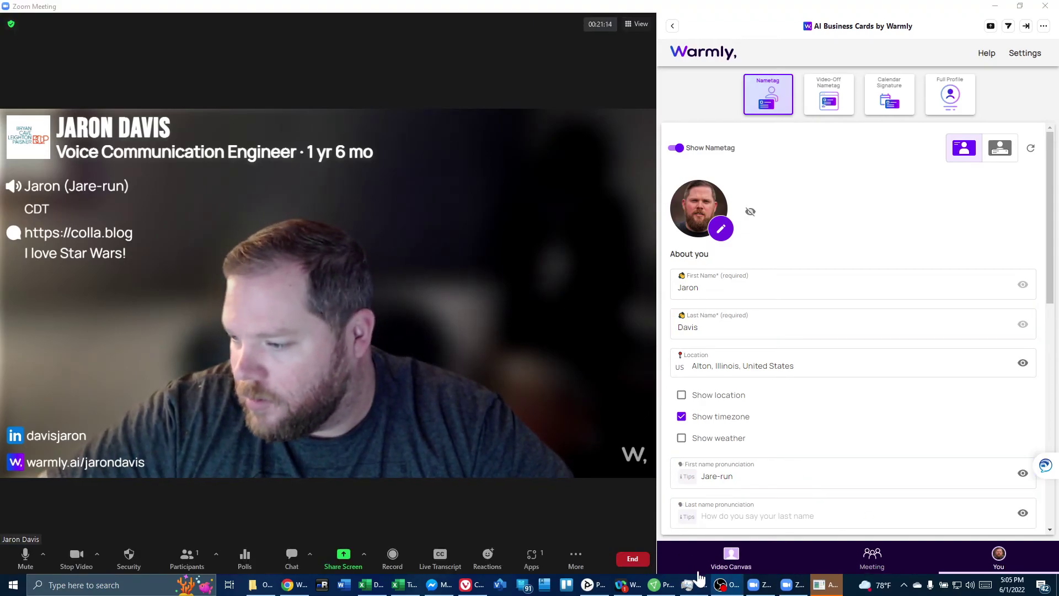
Hide the apps pane so the meeting video with the finished nametag fills the window.
click(534, 562)
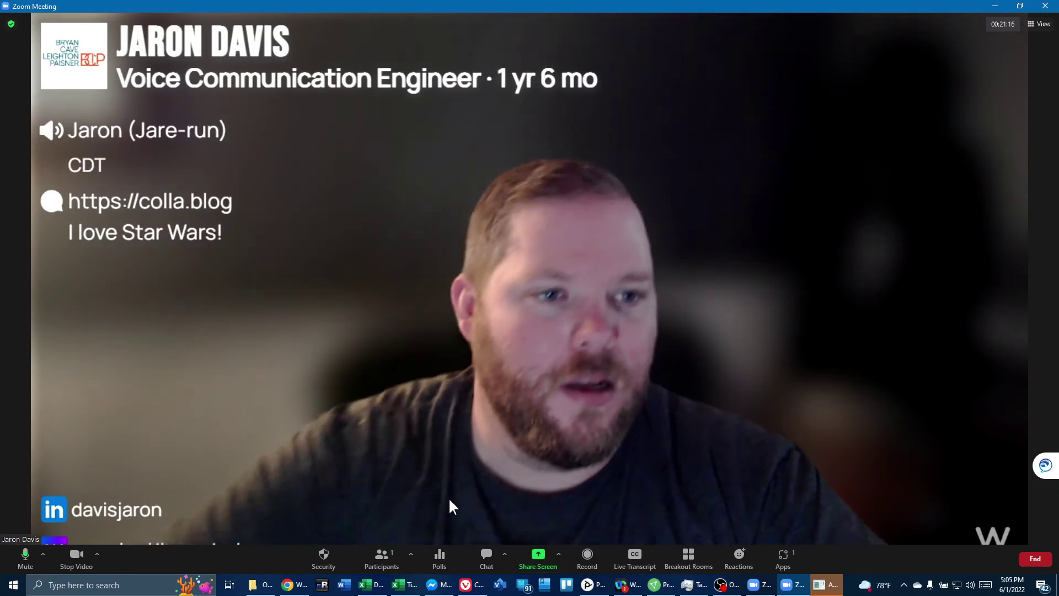